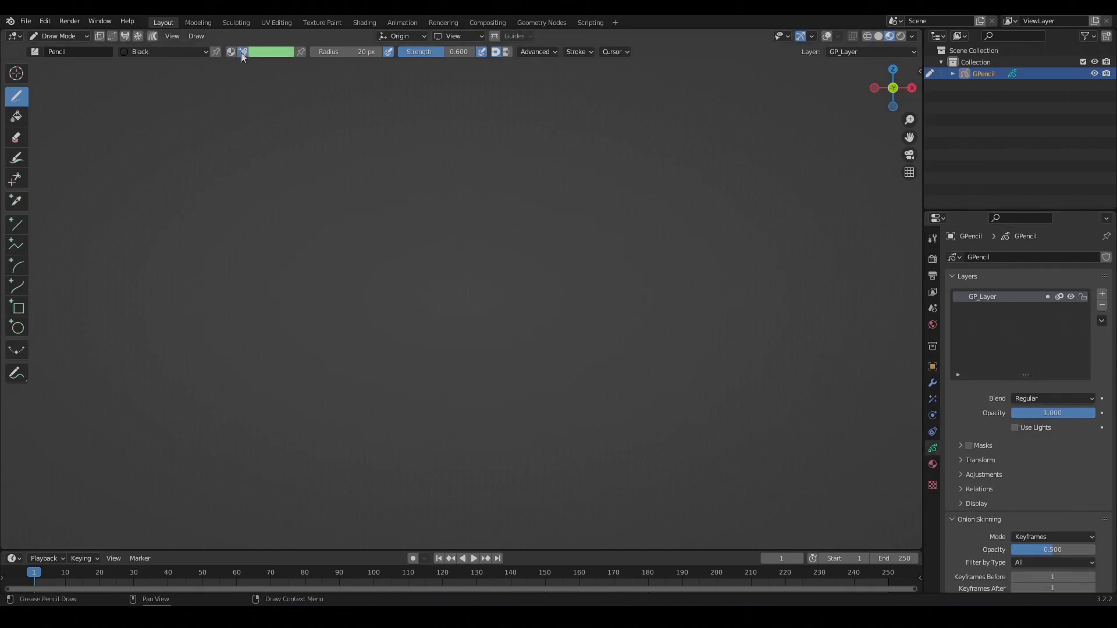
Set the pencil's stroke colour to blue, try it with a test stroke, and undo that stroke
click(267, 52)
drag(268, 92, 278, 79)
mouse_move(248, 219)
mouse_down()
mouse_move(294, 249)
mouse_move(337, 185)
mouse_up()
key(ctrl+z)
Sketch a large rectangular picture frame in blue in the middle of the canvas, keeping the animation on frame 1
drag(227, 429, 205, 238)
key(ctrl+z)
mouse_move(243, 423)
mouse_down()
mouse_move(239, 186)
mouse_move(665, 154)
mouse_up()
key(ctrl+z)
key(ctrl+z)
mouse_move(238, 427)
mouse_down()
mouse_move(239, 184)
mouse_move(676, 164)
mouse_move(693, 448)
mouse_move(232, 496)
mouse_up()
key(ctrl+z)
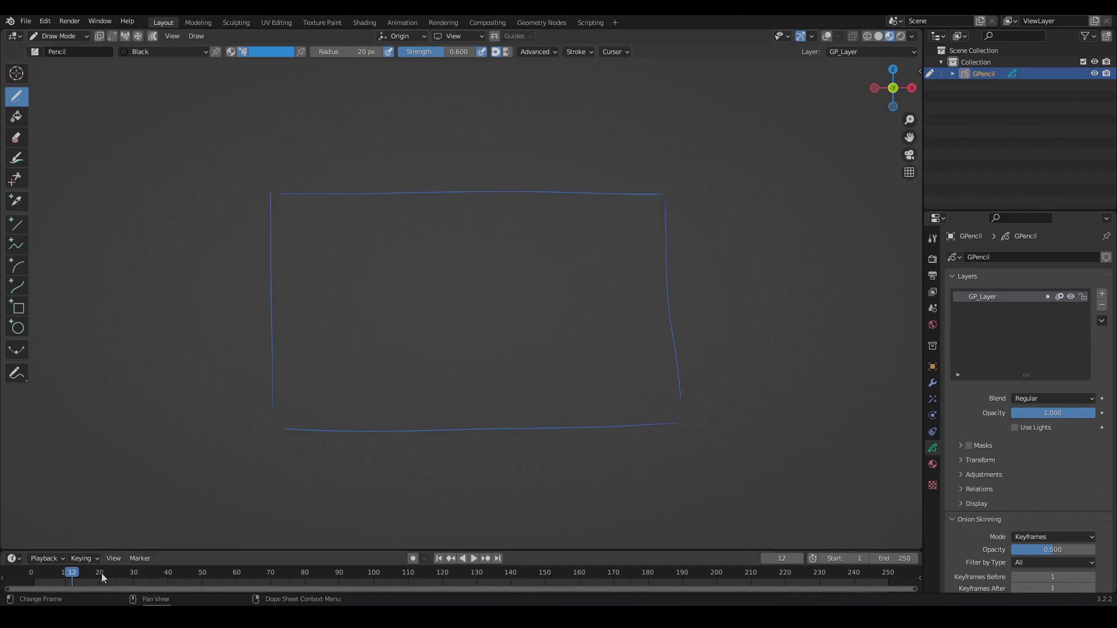
drag(77, 574, 34, 573)
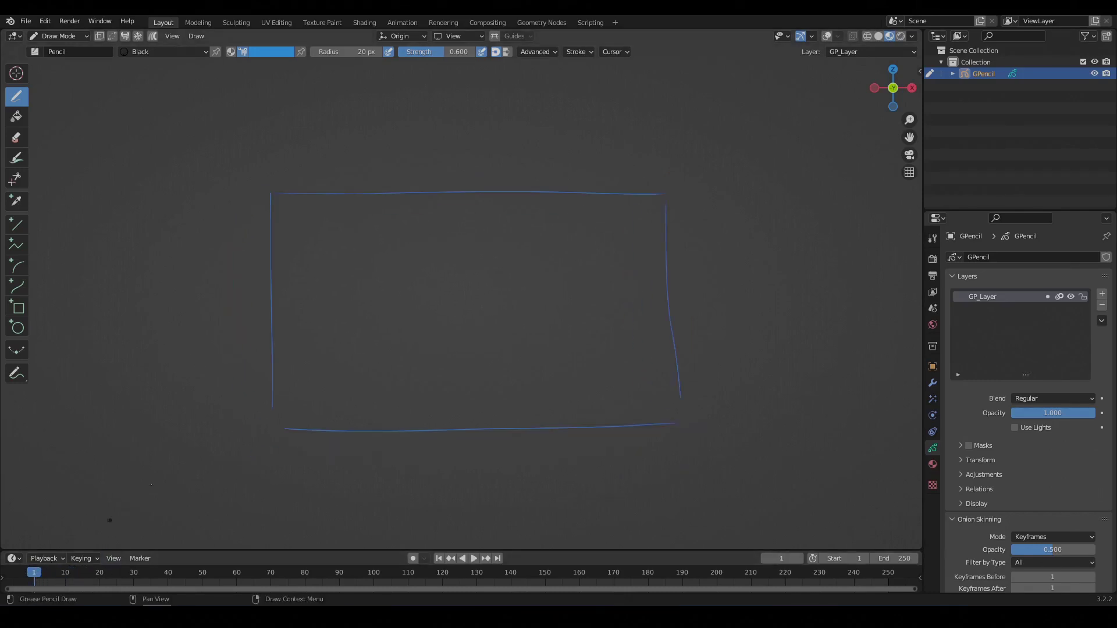
Sketch a block in the picture frame's lower-left corner and a road with a diagonal edge beside it
scroll(387, 316, up, 3)
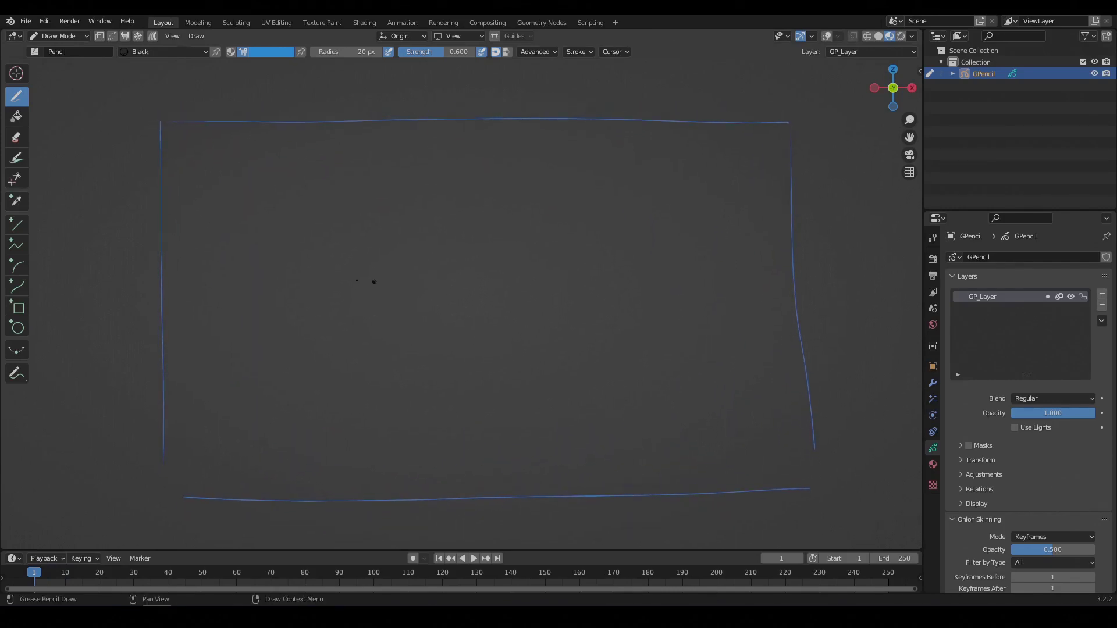
scroll(469, 281, down, 2)
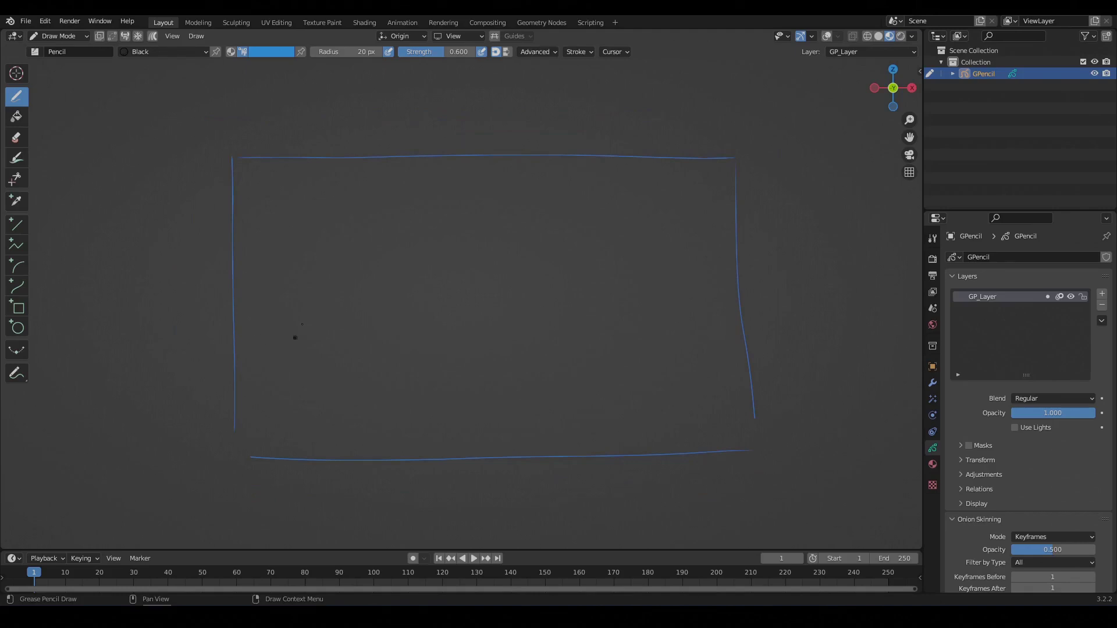
mouse_move(235, 326)
mouse_down()
mouse_move(339, 321)
mouse_move(355, 452)
mouse_move(378, 459)
mouse_up()
mouse_move(610, 430)
mouse_down()
mouse_move(499, 388)
mouse_move(362, 399)
mouse_move(508, 397)
mouse_up()
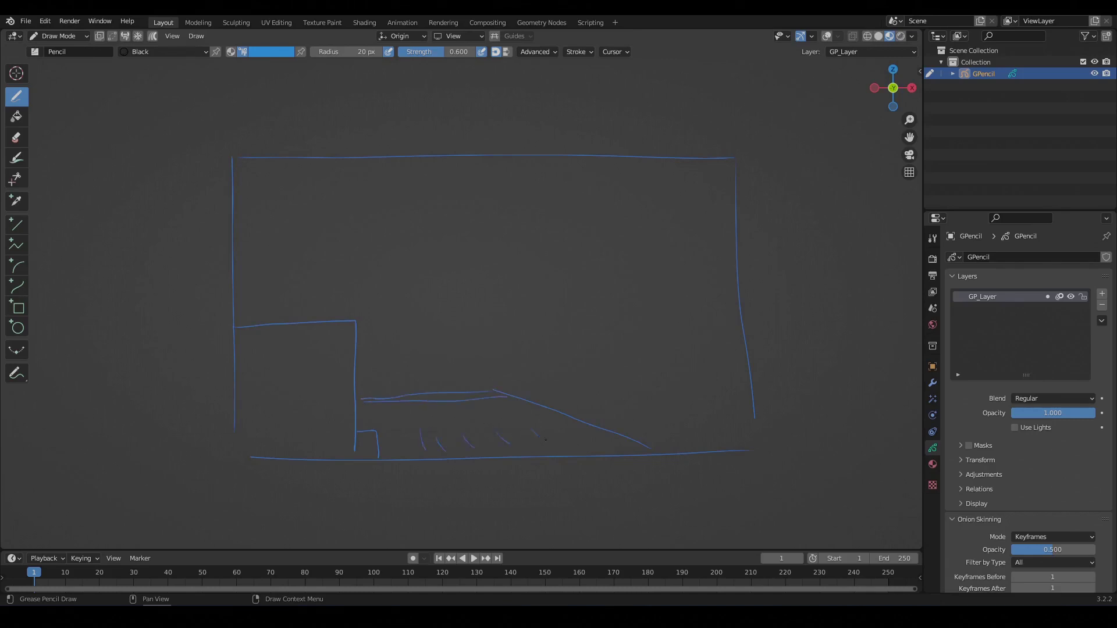
Sketch a tall building in the frame's right half with a roofline and three arched windows
mouse_move(492, 388)
mouse_down()
mouse_move(517, 313)
mouse_move(523, 186)
mouse_move(719, 179)
mouse_up()
key(ctrl+z)
drag(540, 186, 608, 156)
drag(544, 229, 547, 258)
mouse_move(548, 224)
mouse_down()
mouse_move(571, 237)
mouse_move(571, 264)
mouse_up()
mouse_move(608, 233)
mouse_down()
mouse_move(609, 260)
mouse_move(632, 265)
mouse_up()
mouse_move(679, 204)
mouse_down()
mouse_move(679, 248)
mouse_move(704, 253)
mouse_up()
Sketch a small box-shaped structure with a door at the base of the tall building
drag(627, 400, 628, 408)
mouse_move(628, 360)
mouse_down()
mouse_move(713, 370)
mouse_move(711, 425)
mouse_up()
drag(664, 383, 665, 412)
drag(677, 397, 676, 405)
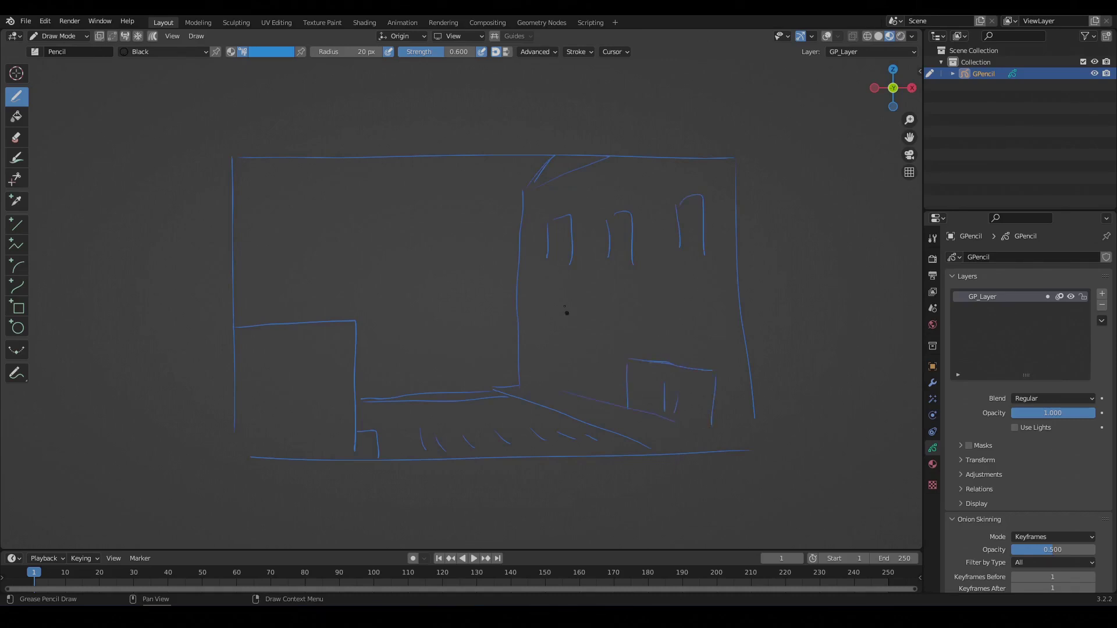
Add a street lamp and two standing figures to the street scene, plus a few strokes in the empty sky
drag(562, 308, 559, 393)
mouse_move(594, 406)
mouse_down()
mouse_move(596, 377)
mouse_move(613, 402)
mouse_move(604, 353)
mouse_move(612, 417)
mouse_up()
drag(385, 361, 391, 393)
drag(383, 371, 387, 360)
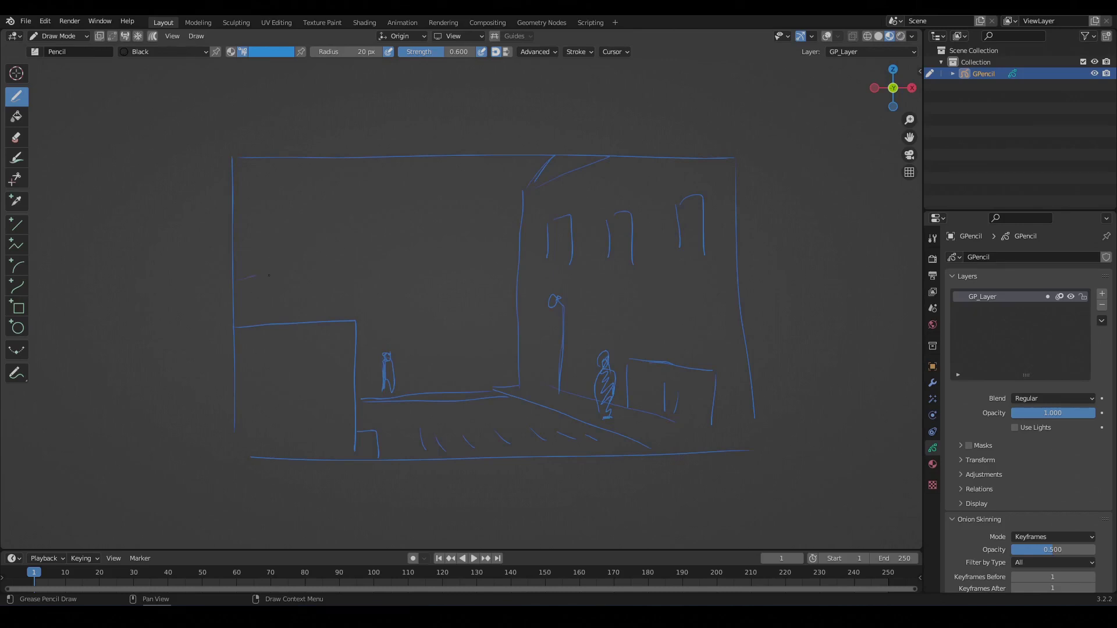
mouse_move(280, 260)
mouse_down()
mouse_move(280, 320)
mouse_move(287, 234)
mouse_move(312, 212)
mouse_up()
mouse_move(289, 222)
mouse_down()
mouse_move(326, 221)
mouse_move(306, 238)
mouse_up()
Handwrite the headings "thirds", "Golden number" and "Quadrants" in a row above the frame
mouse_move(474, 266)
shift+middle_down()
mouse_move(449, 272)
mouse_move(473, 268)
shift+middle_up()
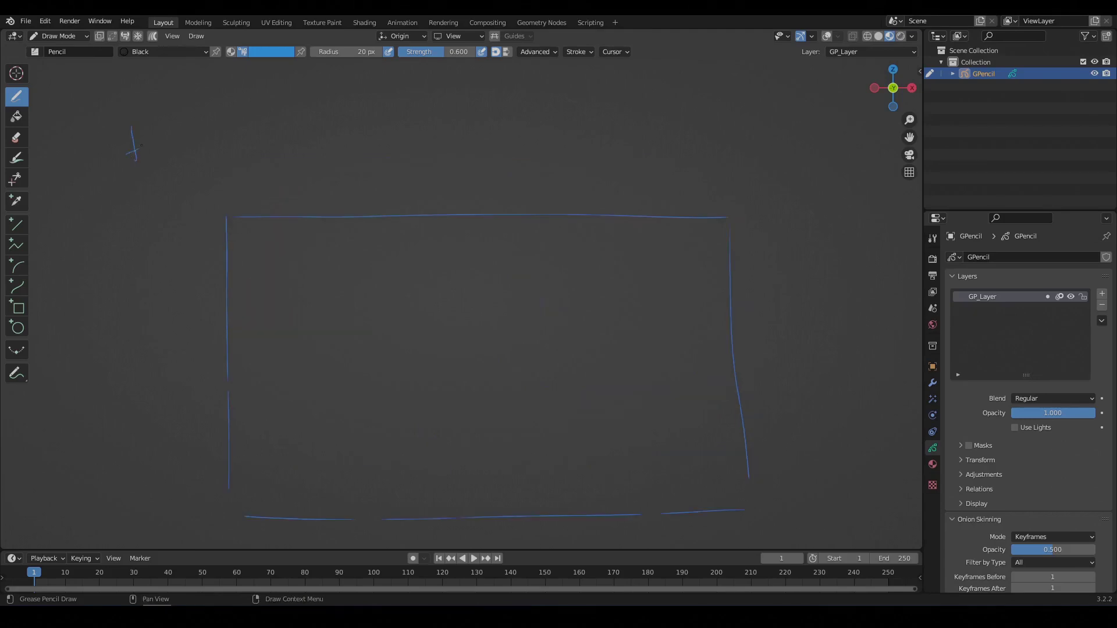
mouse_move(142, 126)
mouse_down()
mouse_move(154, 152)
mouse_move(205, 159)
mouse_up()
drag(379, 129, 385, 150)
drag(392, 150, 428, 155)
drag(430, 155, 513, 157)
drag(515, 152, 536, 155)
mouse_move(658, 140)
mouse_down()
mouse_move(666, 166)
mouse_move(760, 156)
mouse_up()
mouse_move(754, 147)
mouse_down()
mouse_move(766, 145)
mouse_move(766, 157)
mouse_up()
Divide the frame into thirds with two dashed vertical and two dashed horizontal lines
drag(392, 213, 395, 336)
drag(397, 405, 405, 511)
drag(550, 214, 553, 245)
drag(560, 415, 567, 485)
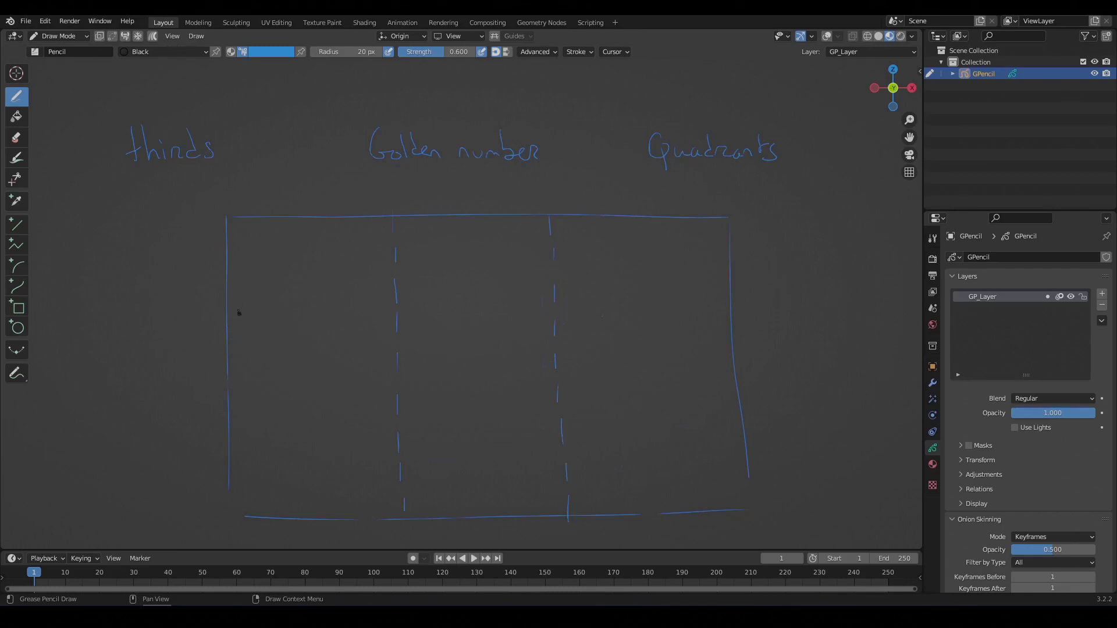
drag(239, 313, 263, 313)
drag(387, 308, 686, 302)
drag(233, 419, 640, 405)
Circle the four intersections of the rule-of-thirds lines
drag(380, 287, 395, 285)
mouse_move(557, 287)
mouse_down()
mouse_move(568, 323)
mouse_move(563, 289)
mouse_up()
drag(373, 404, 405, 403)
mouse_move(567, 393)
mouse_down()
mouse_move(571, 427)
mouse_move(577, 401)
mouse_up()
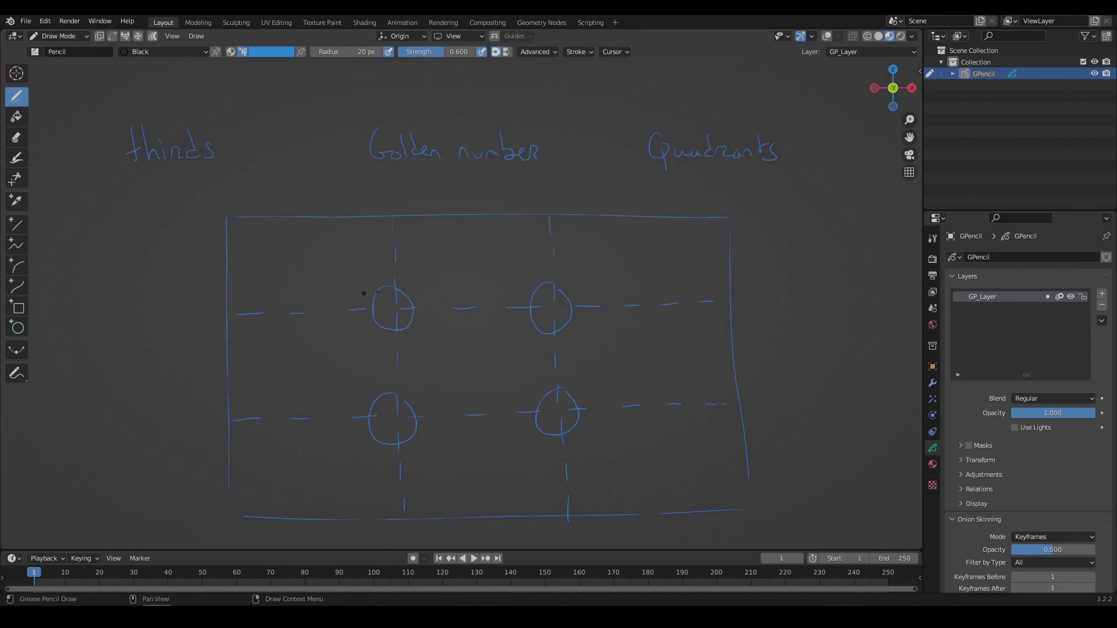
Draw arrows tracing a Z-shaped reading path through the four circled intersections, starting at the upper-left one
drag(322, 270, 340, 281)
drag(434, 296, 502, 287)
drag(435, 295, 515, 284)
drag(509, 327, 424, 383)
drag(513, 330, 430, 393)
drag(429, 440, 522, 435)
key(ctrl+z)
Sketch a smiling figure on the upper-right intersection and a hat on a surface at the lower-left intersection
mouse_move(548, 265)
mouse_down()
mouse_move(564, 306)
mouse_move(532, 360)
mouse_move(593, 307)
mouse_up()
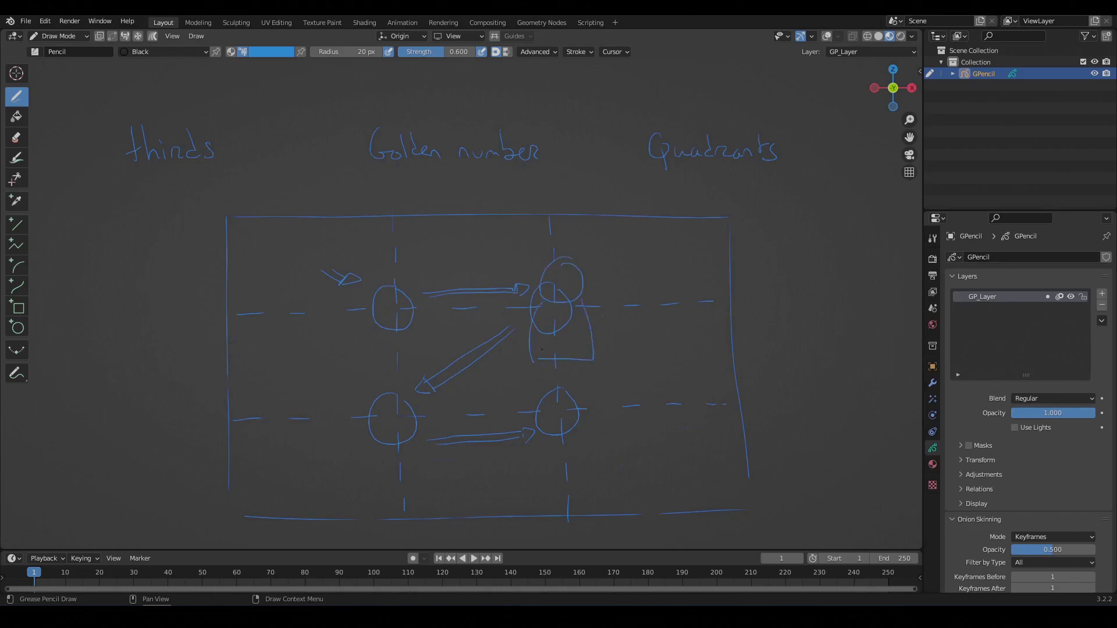
drag(555, 276, 558, 280)
mouse_move(335, 420)
mouse_down()
mouse_move(401, 415)
mouse_move(326, 420)
mouse_move(400, 391)
mouse_move(396, 413)
mouse_move(393, 388)
mouse_up()
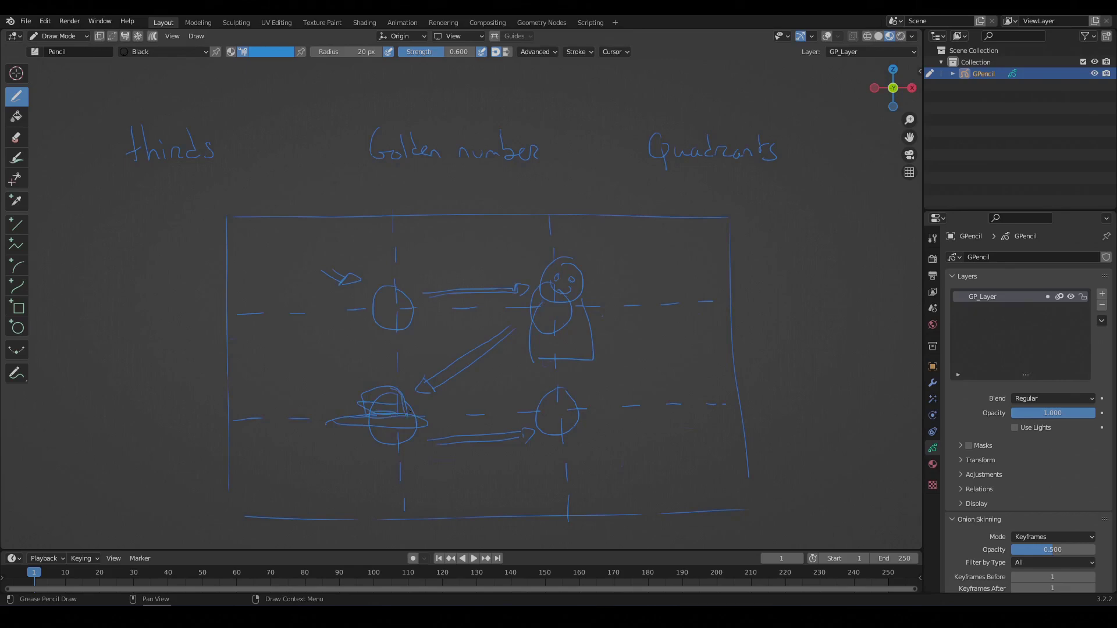
mouse_move(247, 398)
mouse_down()
mouse_move(426, 394)
mouse_move(503, 509)
mouse_up()
Erase the thirds grid, arrows and sketches inside the frame, leaving the frame outline and headings
mouse_move(393, 242)
ctrl+mouse_down()
mouse_move(394, 312)
mouse_move(403, 304)
ctrl+mouse_up()
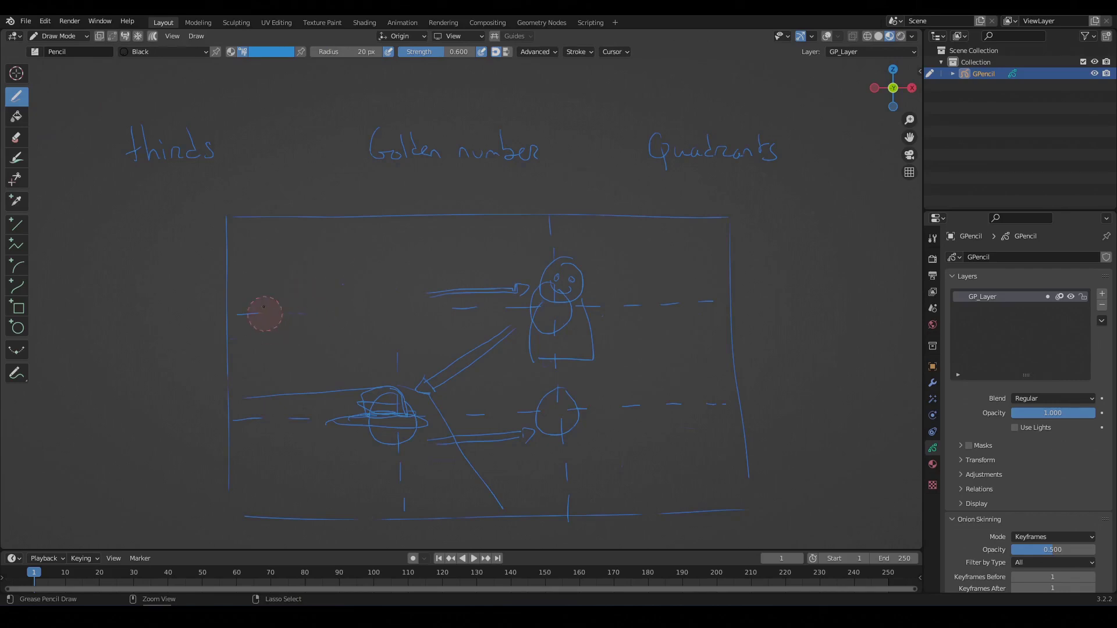
mouse_move(263, 306)
ctrl+mouse_down()
mouse_move(322, 309)
mouse_move(274, 407)
mouse_move(344, 389)
mouse_move(346, 420)
mouse_move(250, 412)
mouse_move(369, 391)
mouse_move(691, 302)
ctrl+mouse_up()
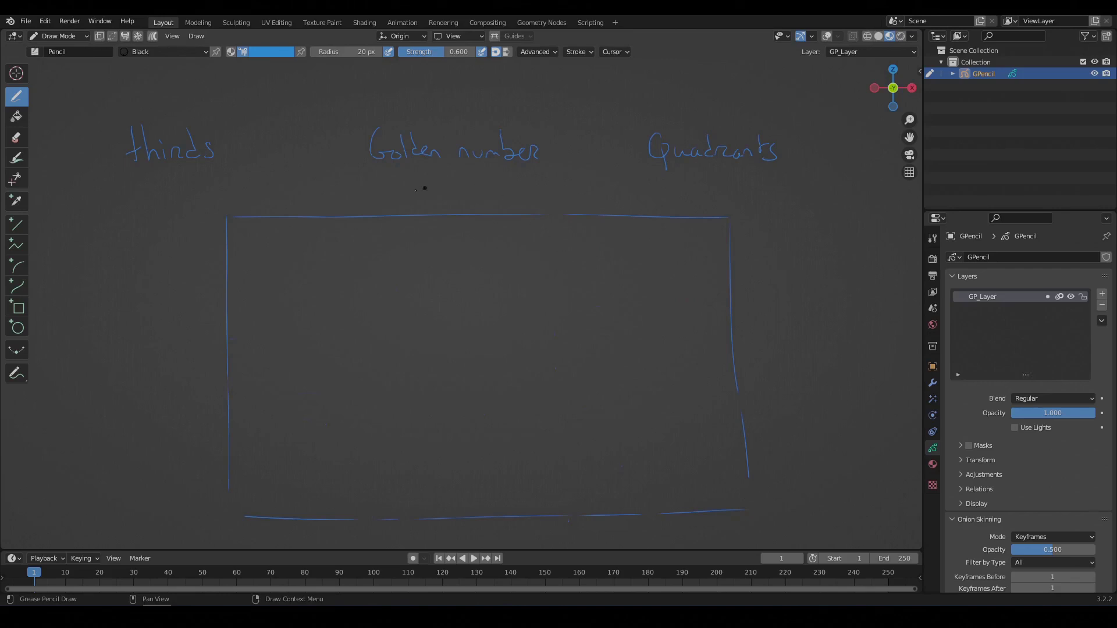
Write the ratio "1 : 1,6" below the "Golden number" heading
drag(425, 181, 427, 200)
drag(518, 178, 512, 192)
Draw dashed golden-ratio subdivisions inside the frame and a golden spiral curling into the lower-left area
drag(392, 221, 396, 265)
drag(396, 323, 396, 383)
drag(233, 408, 253, 406)
mouse_move(740, 495)
mouse_down()
mouse_move(723, 397)
mouse_move(659, 318)
mouse_move(539, 244)
mouse_move(481, 225)
mouse_move(373, 228)
mouse_move(285, 293)
mouse_move(242, 364)
mouse_move(239, 457)
mouse_move(271, 490)
mouse_move(356, 514)
mouse_move(391, 455)
mouse_up()
mouse_move(361, 416)
mouse_down()
mouse_move(331, 426)
mouse_move(347, 428)
mouse_up()
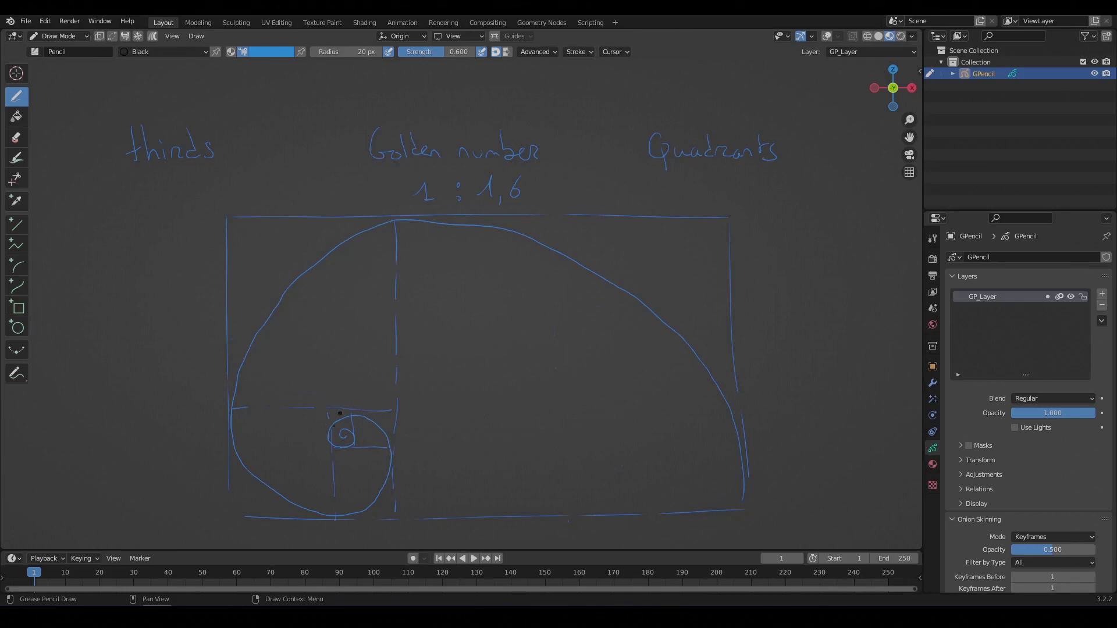
Sketch a small house at the spiral's centre and jagged treetops along its outer curve
mouse_move(347, 387)
mouse_down()
mouse_move(373, 410)
mouse_move(375, 466)
mouse_move(336, 465)
mouse_up()
mouse_move(545, 331)
mouse_down()
mouse_move(576, 273)
mouse_move(668, 345)
mouse_up()
mouse_move(526, 249)
mouse_down()
mouse_move(522, 288)
mouse_move(414, 247)
mouse_move(358, 301)
mouse_move(281, 340)
mouse_move(273, 363)
mouse_move(236, 381)
mouse_move(250, 451)
mouse_up()
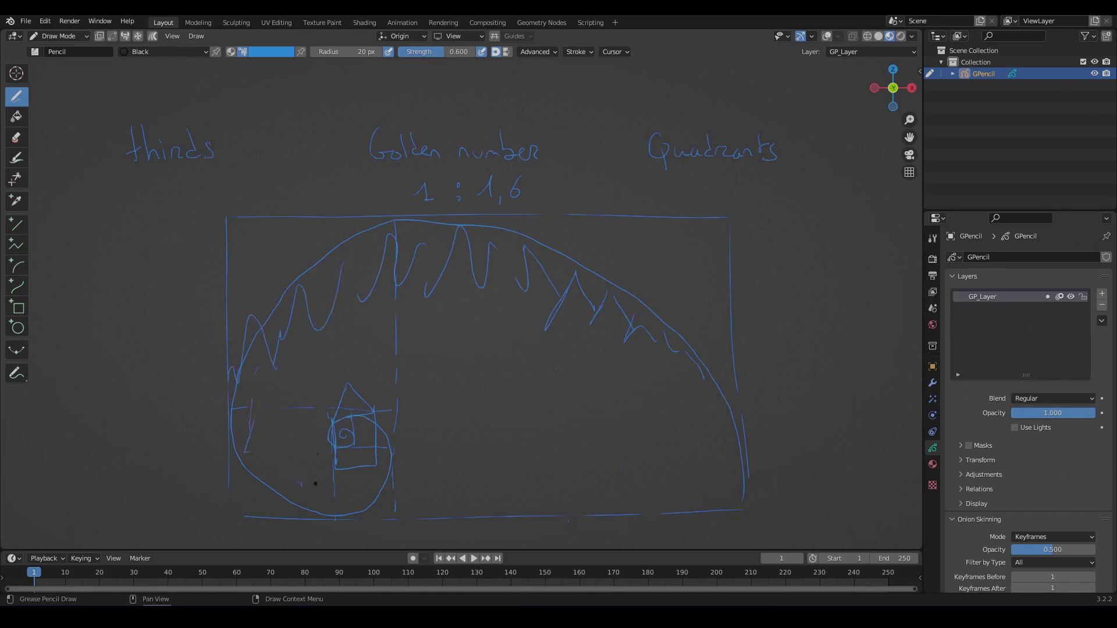
Add wavy lines behind the treetops and a zigzag path from the house to the frame's bottom edge
mouse_move(580, 260)
mouse_down()
mouse_move(641, 244)
mouse_move(718, 248)
mouse_up()
drag(559, 238, 636, 251)
drag(353, 257, 237, 245)
mouse_move(384, 448)
mouse_down()
mouse_move(502, 456)
mouse_move(485, 490)
mouse_move(558, 514)
mouse_up()
drag(364, 457, 513, 512)
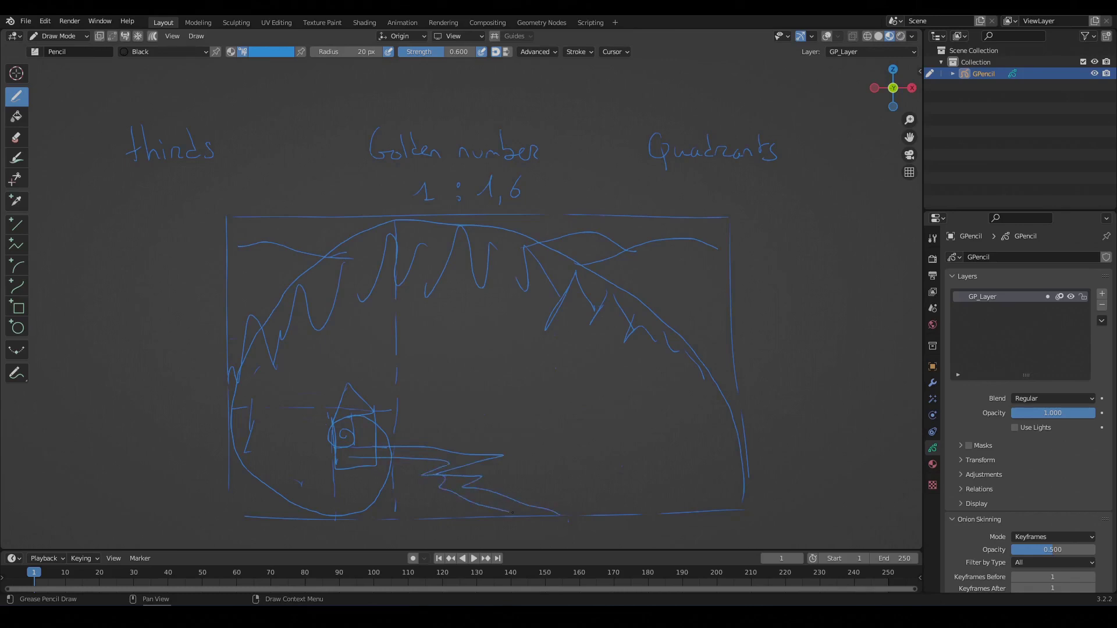
mouse_move(327, 455)
mouse_down()
mouse_move(243, 491)
mouse_move(254, 498)
mouse_up()
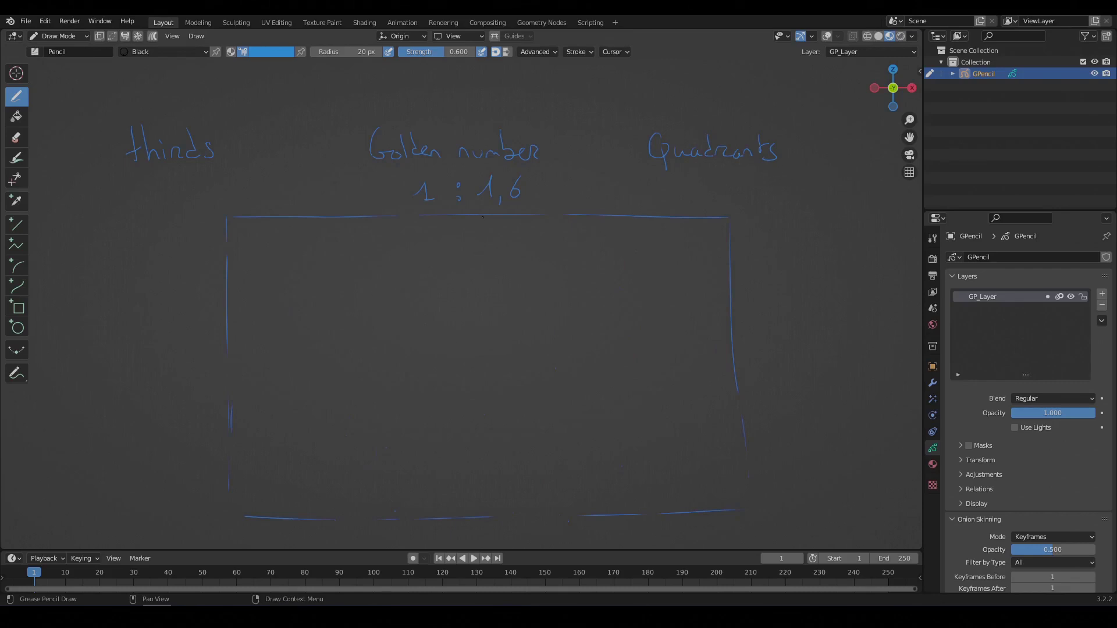
Divide the frame into four quadrants with a dashed vertical and a dashed horizontal centre line
drag(485, 270, 484, 286)
drag(484, 296, 485, 309)
drag(499, 497, 501, 515)
drag(230, 373, 285, 370)
drag(297, 371, 316, 371)
drag(335, 371, 359, 369)
drag(645, 359, 700, 357)
Draw a horizontal double arrow across the vertical divider and a vertical double arrow across the horizontal divider
mouse_move(484, 278)
mouse_down()
mouse_move(451, 280)
mouse_move(453, 300)
mouse_move(446, 265)
mouse_move(444, 313)
mouse_up()
mouse_move(490, 279)
mouse_down()
mouse_move(524, 278)
mouse_move(515, 300)
mouse_move(523, 257)
mouse_move(545, 299)
mouse_move(526, 314)
mouse_up()
mouse_move(646, 356)
mouse_down()
mouse_move(645, 329)
mouse_move(660, 330)
mouse_move(620, 328)
mouse_move(666, 321)
mouse_up()
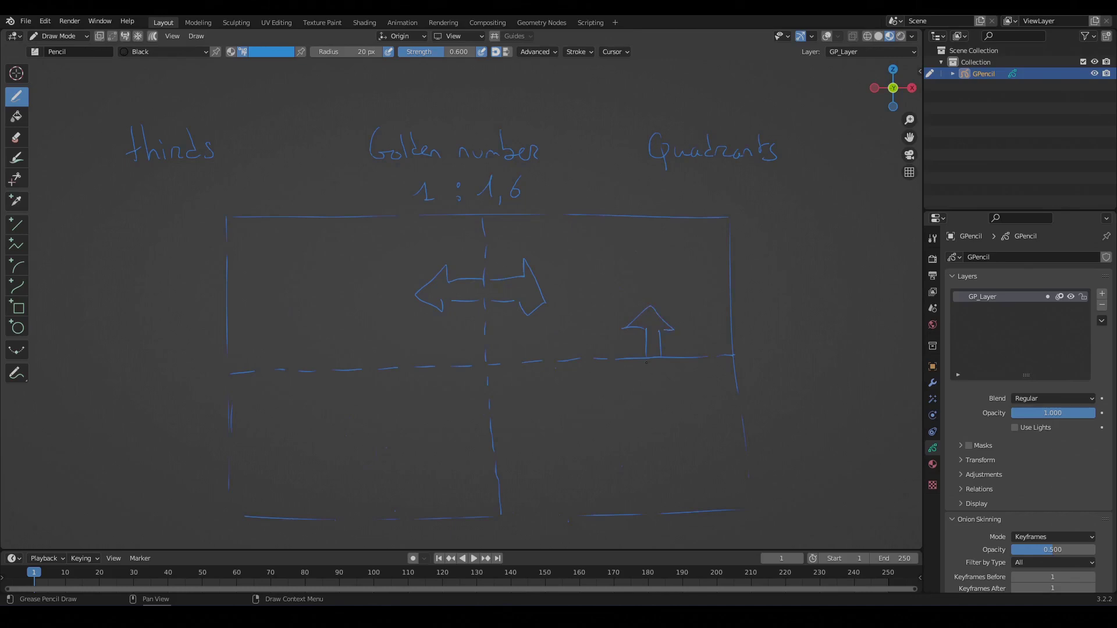
mouse_move(646, 363)
mouse_down()
mouse_move(646, 389)
mouse_move(661, 392)
mouse_up()
mouse_move(649, 388)
mouse_down()
mouse_move(633, 389)
mouse_move(660, 410)
mouse_move(676, 387)
mouse_up()
Sketch a full-length standing figure in the left quadrants and a large head with shoulders in the right quadrants
mouse_move(312, 454)
mouse_down()
mouse_move(311, 379)
mouse_move(334, 420)
mouse_up()
mouse_move(310, 375)
mouse_down()
mouse_move(306, 300)
mouse_move(325, 294)
mouse_move(337, 390)
mouse_up()
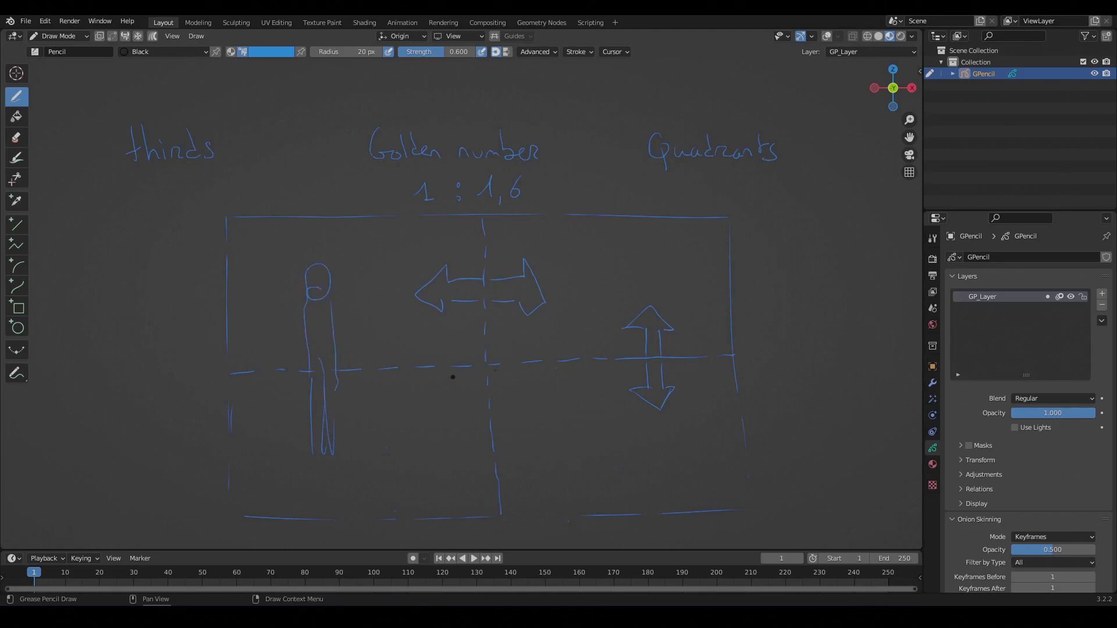
mouse_move(666, 291)
mouse_down()
mouse_move(607, 231)
mouse_move(567, 309)
mouse_move(599, 327)
mouse_up()
drag(574, 369, 525, 512)
drag(692, 372, 715, 504)
Hatch the horizontal double arrow and sketch a small figure next to the tall standing one
mouse_move(443, 275)
mouse_down()
mouse_move(424, 299)
mouse_move(432, 305)
mouse_up()
drag(460, 283, 452, 303)
drag(528, 273, 514, 295)
drag(539, 282, 527, 304)
mouse_move(373, 376)
mouse_down()
mouse_move(369, 449)
mouse_move(359, 436)
mouse_up()
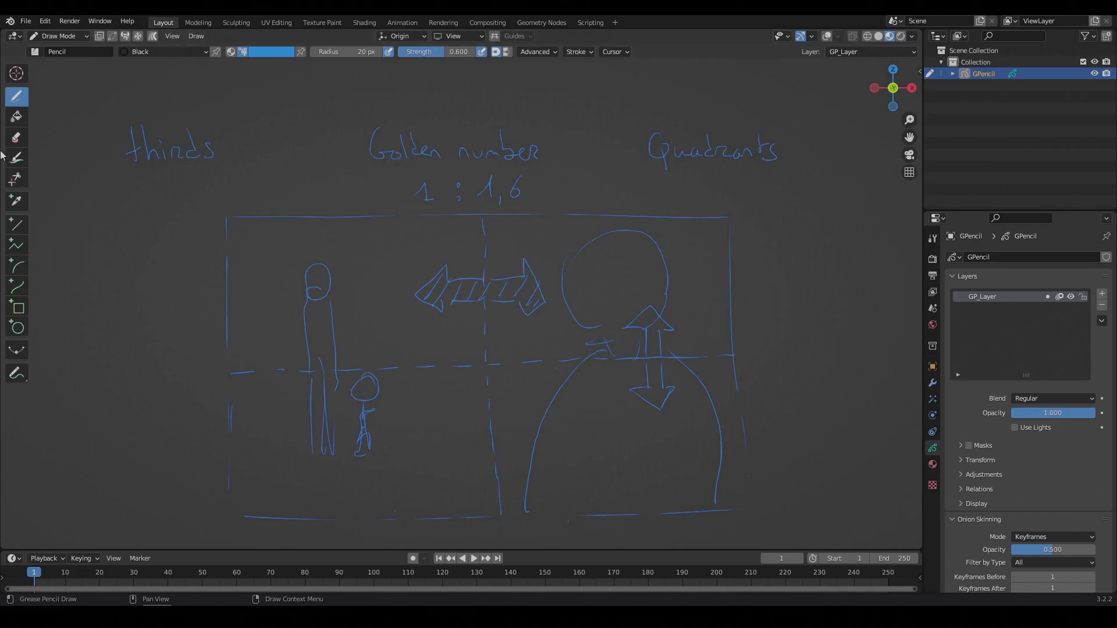
Add a new material to the Grease Pencil object with Stroke disabled and Fill enabled
click(17, 117)
click(933, 464)
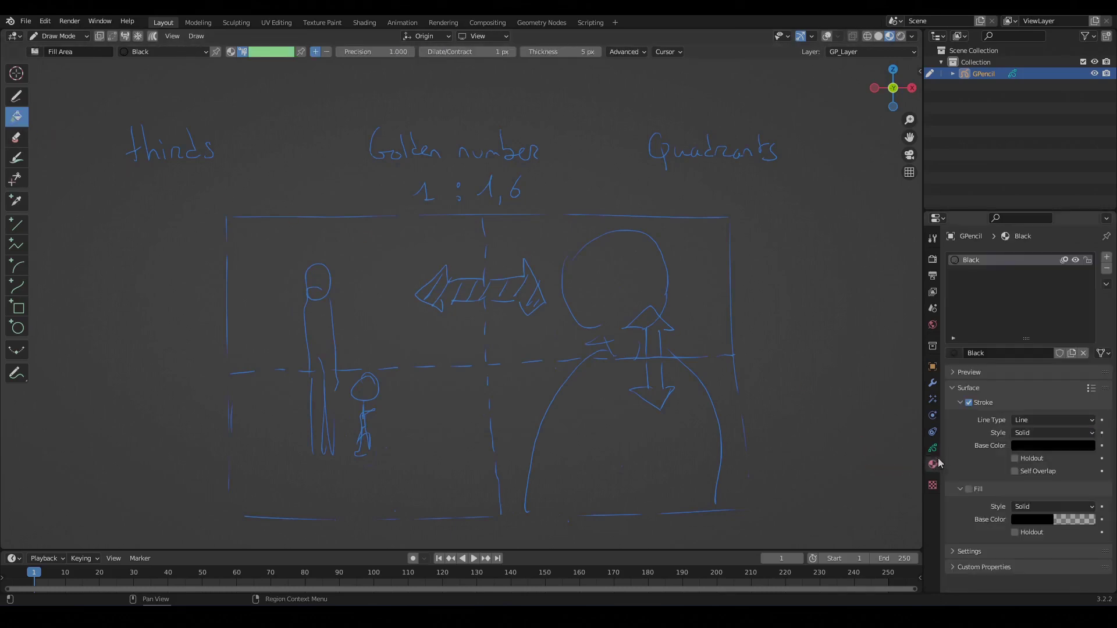
click(1107, 258)
click(1007, 352)
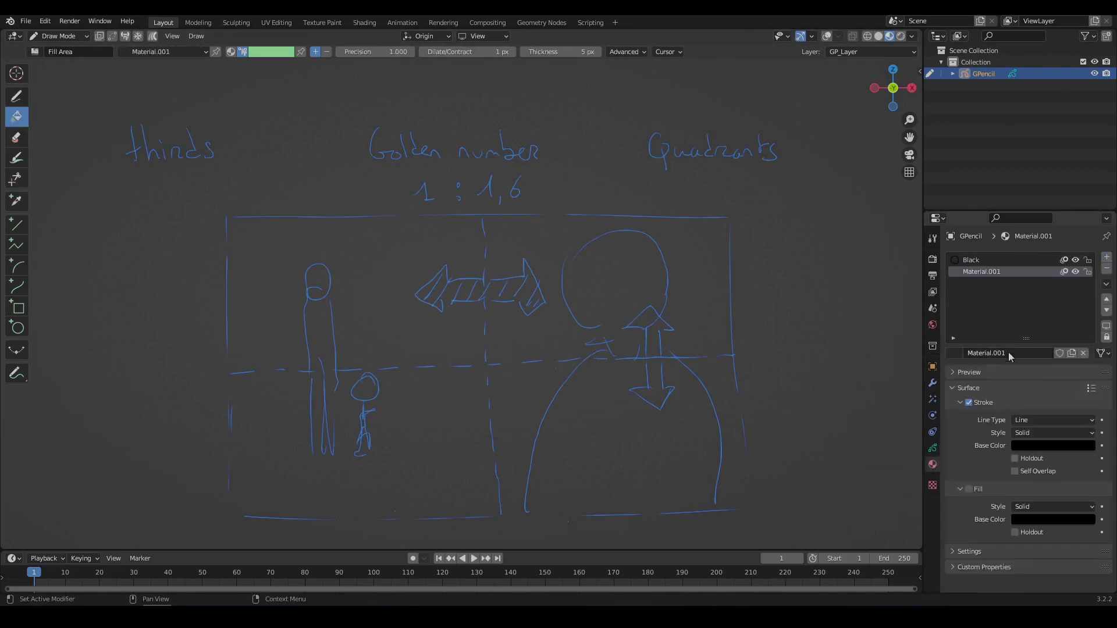
click(968, 402)
click(969, 489)
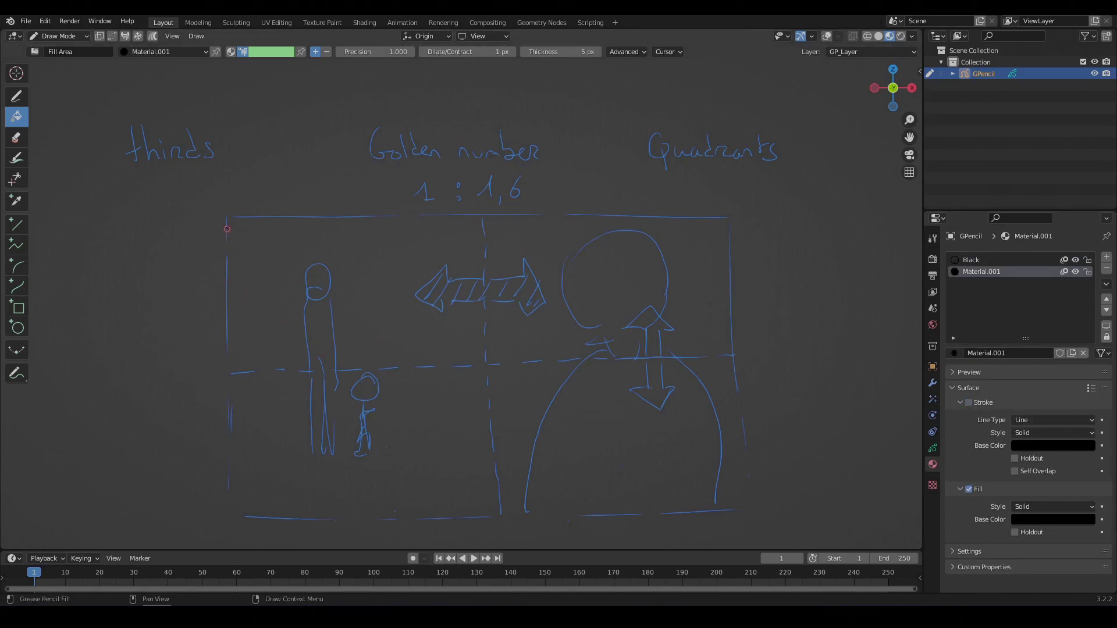
Try shading the frame's upper half and its lower half in solid blue, undoing each fill and returning to the Black material
click(307, 280)
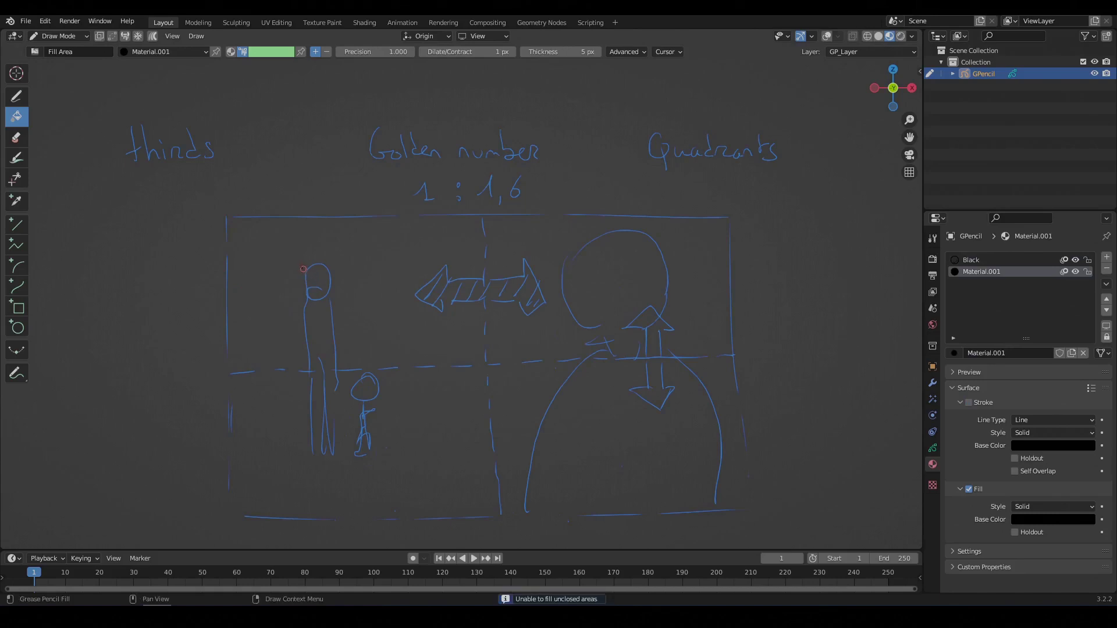
click(17, 96)
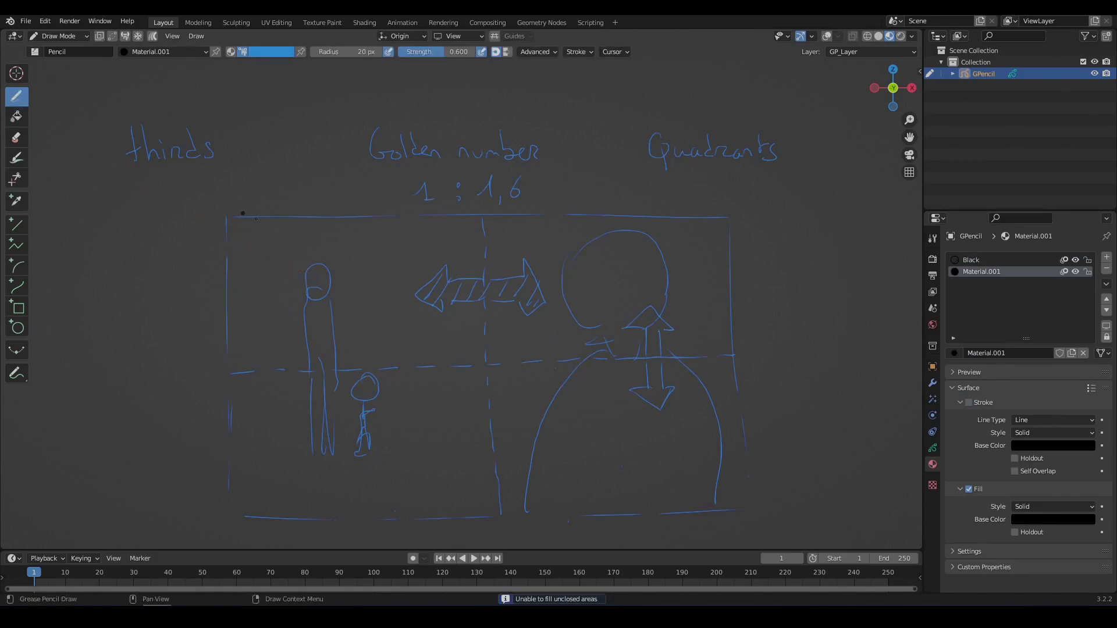
mouse_move(228, 218)
mouse_down()
mouse_move(718, 216)
mouse_move(737, 303)
mouse_move(675, 354)
mouse_move(231, 372)
mouse_move(229, 282)
mouse_up()
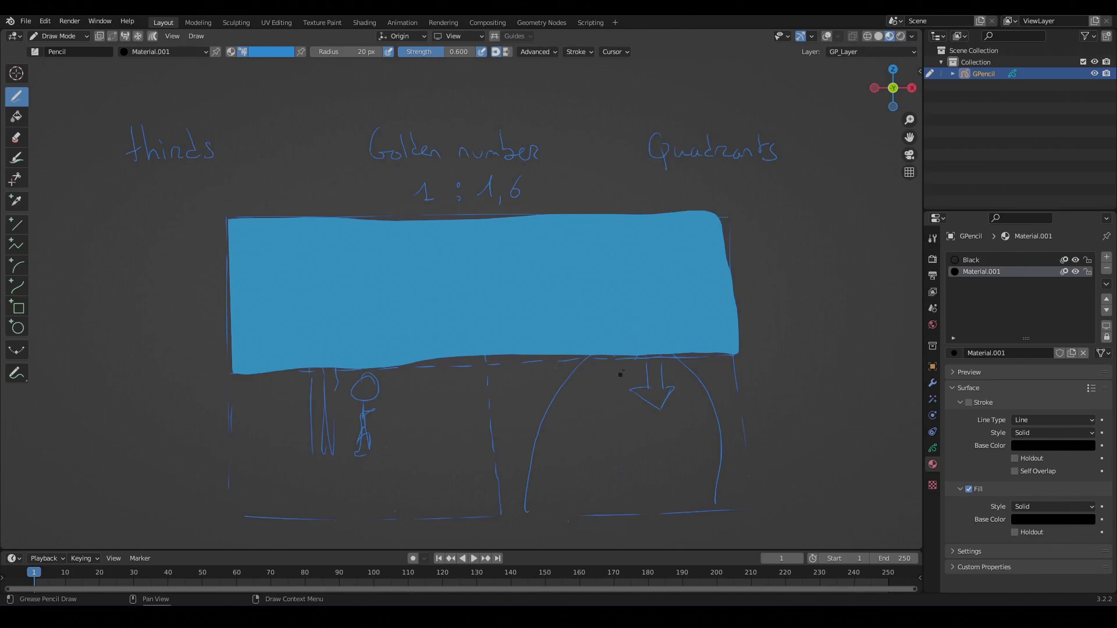
key(ctrl+z)
mouse_move(233, 374)
mouse_down()
mouse_move(727, 351)
mouse_move(749, 515)
mouse_move(244, 519)
mouse_move(231, 380)
mouse_up()
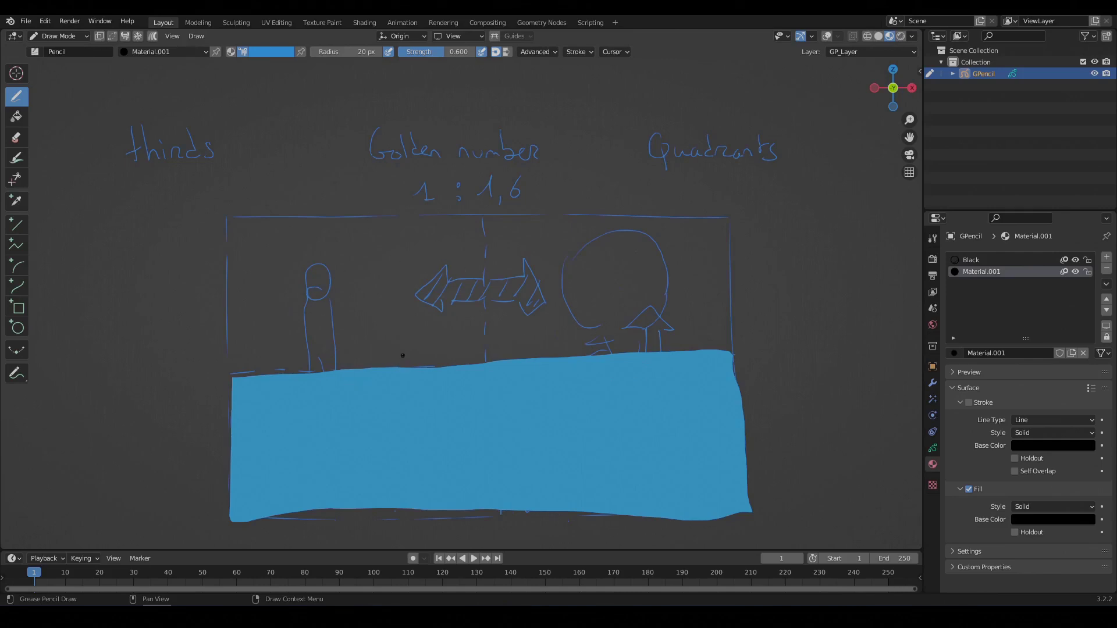
key(ctrl+z)
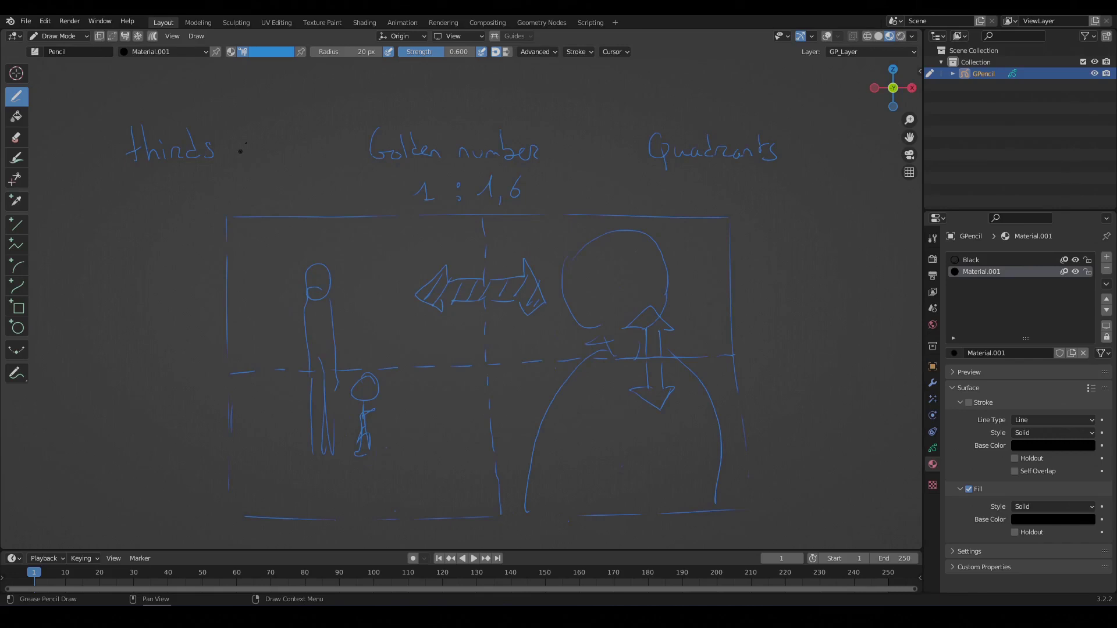
key(ctrl+z)
Number the three headings by drawing a circled 1, 2 and 3 above them
drag(156, 100, 169, 99)
mouse_move(163, 101)
mouse_down()
mouse_move(186, 103)
mouse_move(174, 75)
mouse_up()
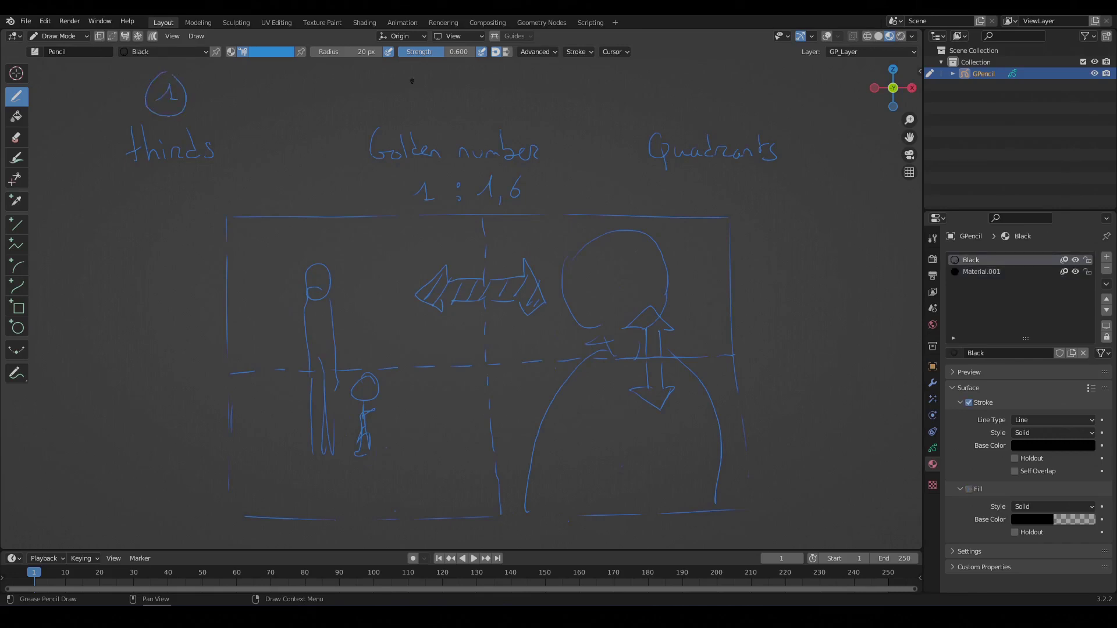
mouse_move(444, 89)
mouse_down()
mouse_move(455, 108)
mouse_move(425, 93)
mouse_move(472, 88)
mouse_up()
mouse_move(706, 86)
mouse_down()
mouse_move(706, 107)
mouse_move(692, 86)
mouse_move(736, 74)
mouse_up()
Erase the quadrant lines, arrows and figures inside the frame
mouse_move(345, 266)
ctrl+mouse_down()
mouse_move(317, 252)
mouse_move(334, 302)
mouse_move(314, 413)
mouse_move(347, 348)
ctrl+mouse_up()
mouse_move(262, 382)
ctrl+mouse_down()
mouse_move(237, 374)
mouse_move(361, 444)
mouse_move(359, 363)
mouse_move(431, 269)
mouse_move(456, 307)
mouse_move(528, 269)
mouse_move(554, 287)
mouse_move(489, 253)
ctrl+mouse_up()
mouse_move(595, 237)
ctrl+mouse_down()
mouse_move(661, 316)
mouse_move(648, 304)
mouse_move(585, 302)
ctrl+mouse_up()
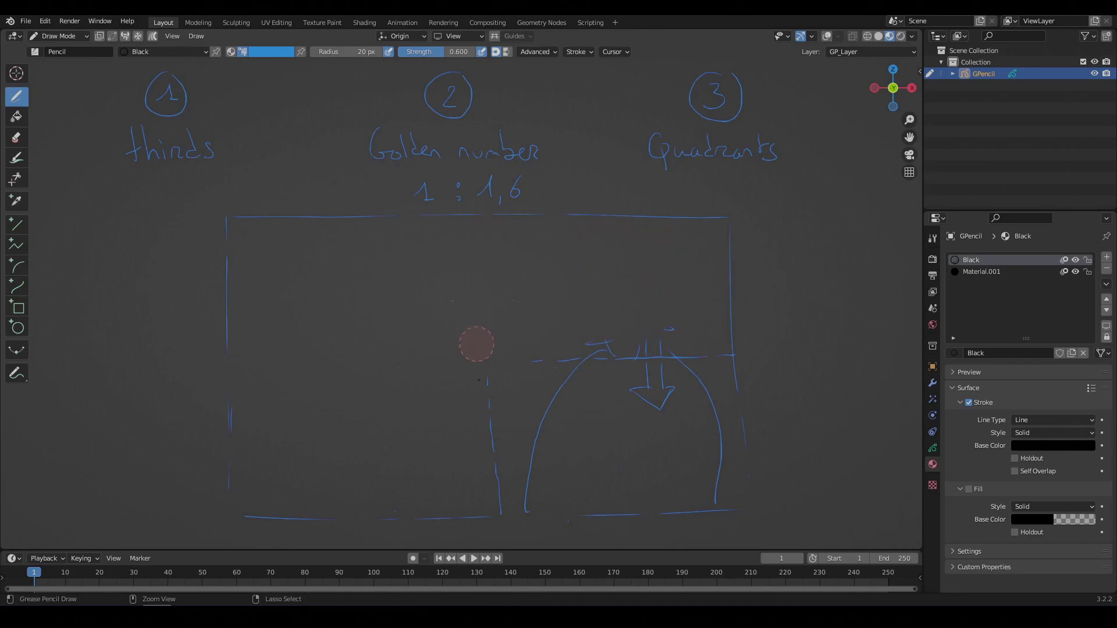
ctrl+drag(476, 343, 494, 472)
mouse_move(531, 505)
ctrl+mouse_down()
mouse_move(558, 374)
mouse_move(673, 324)
mouse_move(648, 429)
mouse_move(706, 357)
mouse_move(716, 500)
ctrl+mouse_up()
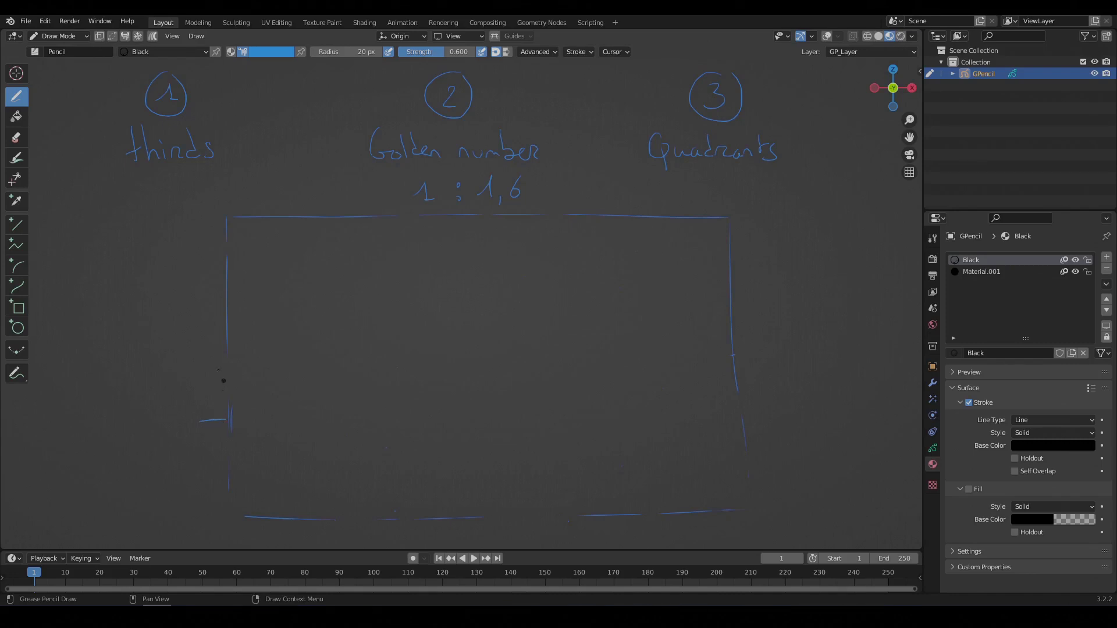
Mark the two third divisions beside the frame and label the bands "Foreground", "Middle ground" and "Background" from bottom to top
drag(206, 312, 222, 311)
mouse_move(115, 451)
mouse_down()
mouse_move(119, 427)
mouse_move(132, 445)
mouse_move(211, 439)
mouse_up()
mouse_move(76, 375)
mouse_down()
mouse_move(78, 360)
mouse_move(90, 377)
mouse_move(125, 363)
mouse_move(139, 391)
mouse_move(159, 363)
mouse_move(190, 365)
mouse_up()
mouse_move(92, 261)
mouse_down()
mouse_move(128, 258)
mouse_move(139, 283)
mouse_move(160, 251)
mouse_move(187, 253)
mouse_up()
Draw two dashed horizontal lines across the frame separating the background, middle ground and foreground bands
drag(244, 314, 299, 314)
drag(329, 314, 399, 314)
drag(423, 314, 444, 314)
drag(470, 313, 494, 312)
drag(726, 417, 743, 415)
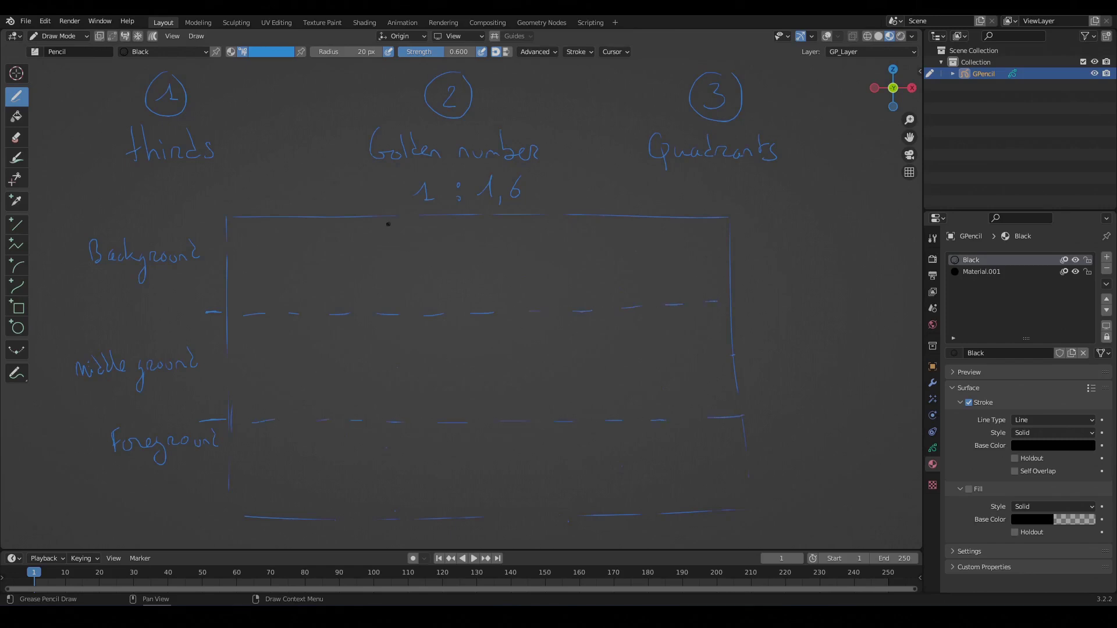
Add two dashed vertical third lines to the frame and circle the four intersections
drag(407, 440, 407, 455)
drag(409, 476, 409, 503)
drag(403, 433, 402, 417)
drag(397, 300, 402, 302)
drag(549, 298, 569, 305)
drag(564, 416, 569, 404)
Write "2 elements + 1 action = Story" beside the frame, circling the plus sign, and hide the viewport's tool shelf
mouse_move(581, 356)
shift+middle_down()
mouse_move(541, 356)
mouse_move(551, 356)
shift+middle_up()
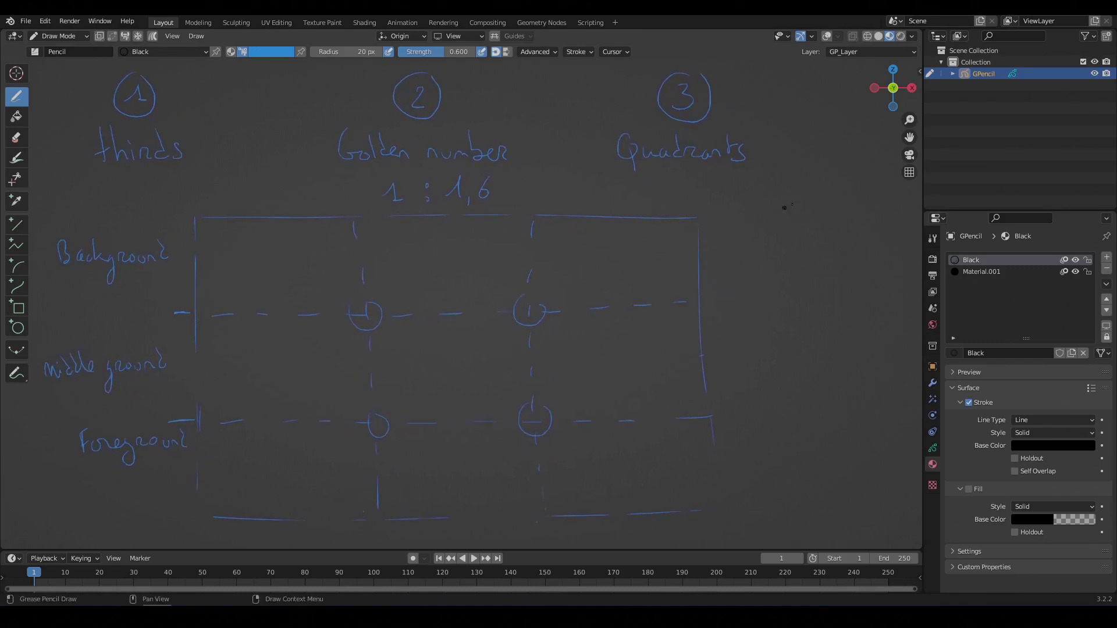
mouse_move(731, 213)
mouse_down()
mouse_move(742, 232)
mouse_move(846, 221)
mouse_move(800, 256)
mouse_up()
mouse_move(742, 313)
mouse_down()
mouse_move(756, 297)
mouse_move(757, 315)
mouse_move(841, 307)
mouse_up()
mouse_move(788, 356)
mouse_down()
mouse_move(783, 373)
mouse_move(802, 374)
mouse_up()
mouse_move(793, 364)
mouse_down()
mouse_move(827, 370)
mouse_move(827, 398)
mouse_up()
mouse_move(729, 343)
middle_down()
mouse_move(750, 327)
mouse_move(716, 322)
middle_up()
key(t)
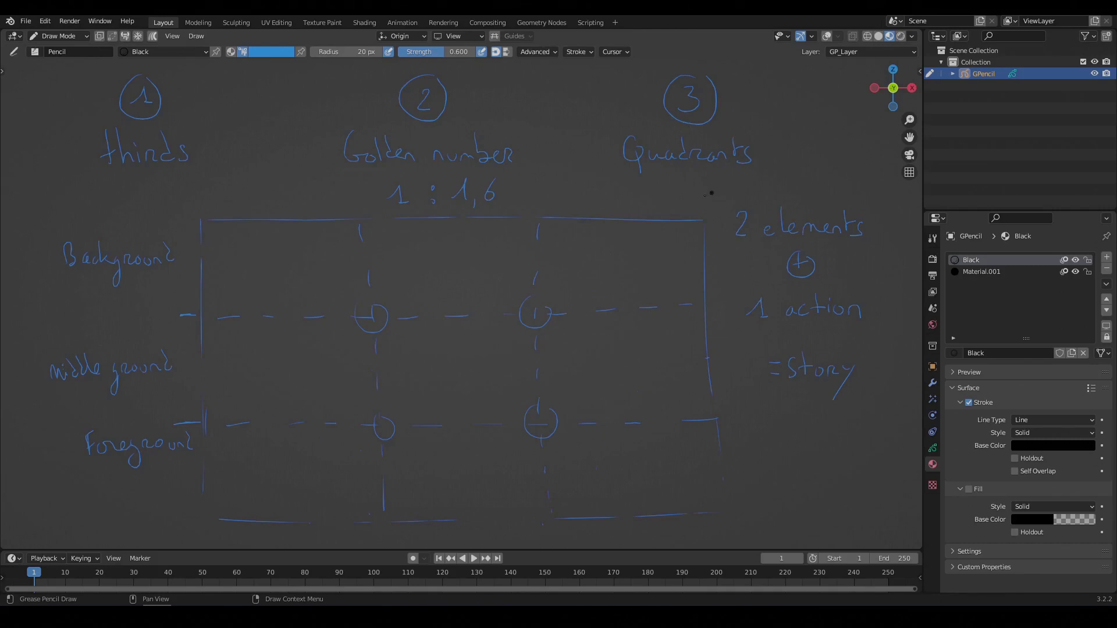
Add a new stroke material to the Grease Pencil object and set the drawing colour to green
mouse_move(640, 261)
shift+middle_down()
mouse_move(652, 264)
mouse_move(649, 299)
shift+middle_up()
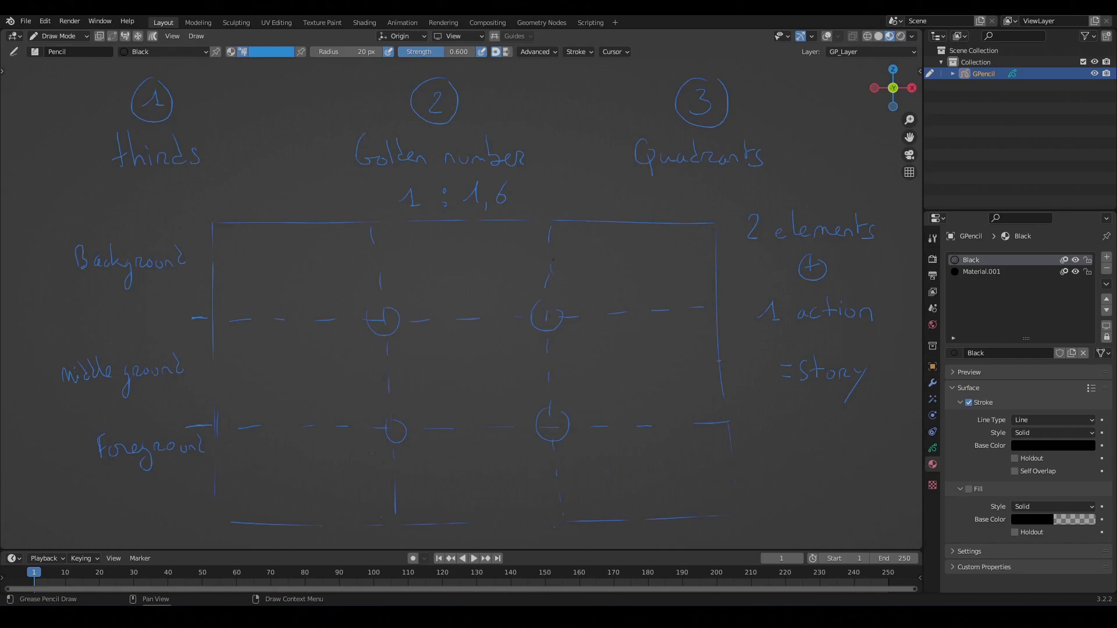
drag(552, 272, 554, 275)
key(ctrl+z)
click(1106, 257)
click(1017, 353)
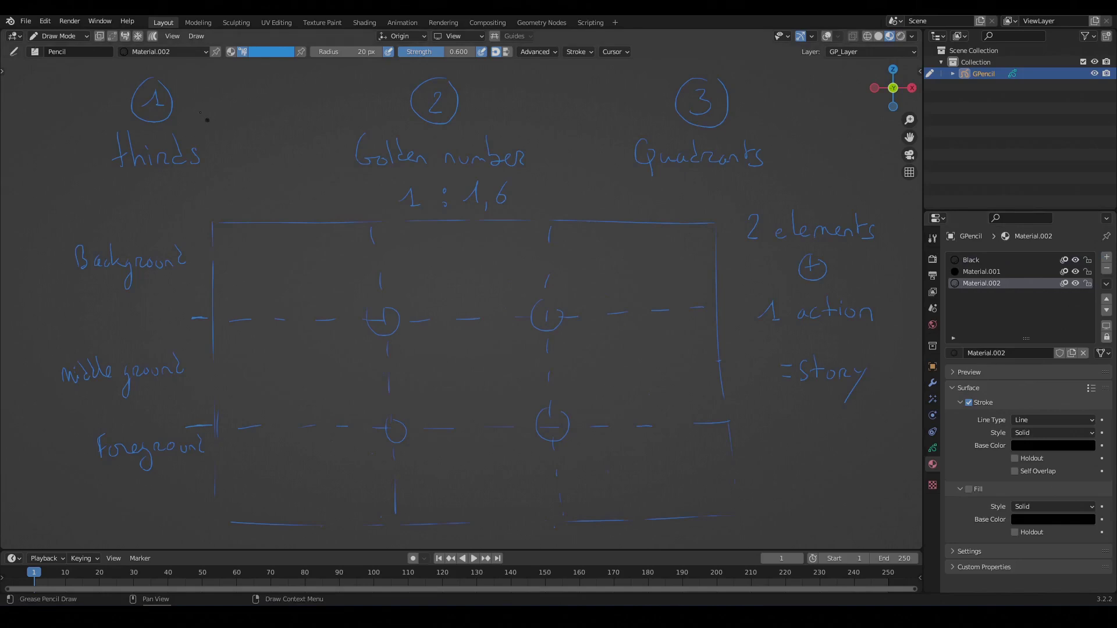
click(268, 52)
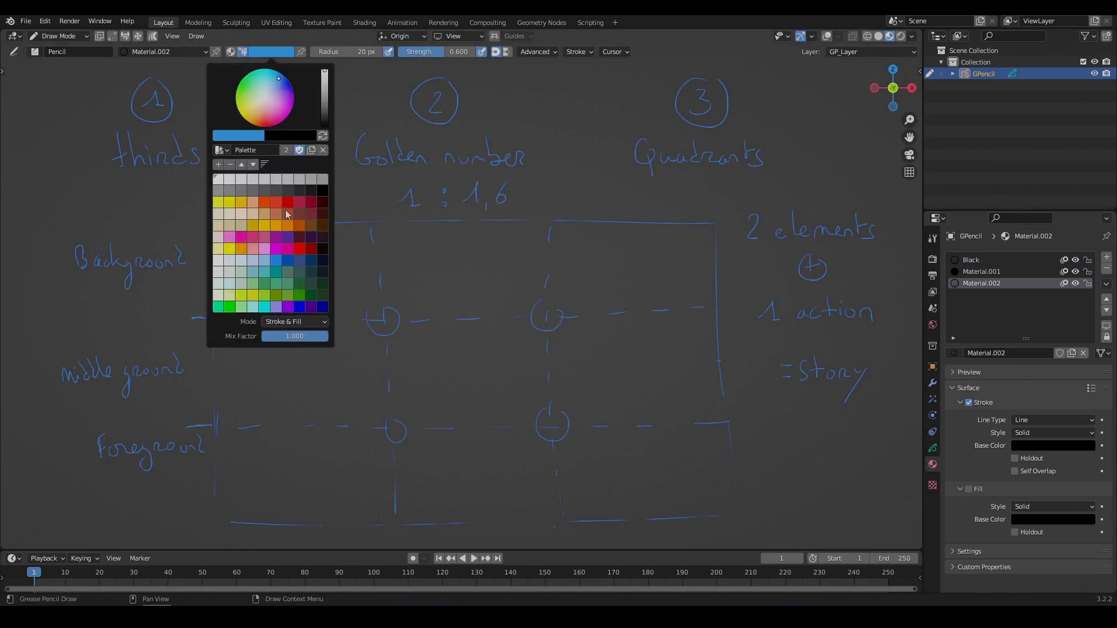
click(280, 283)
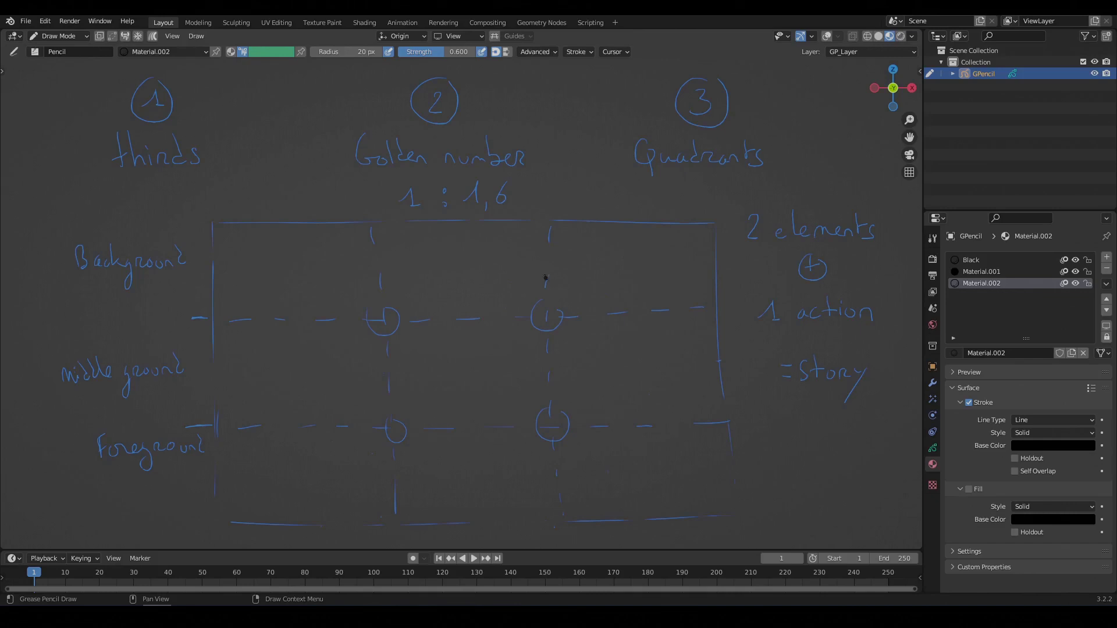
Sketch the head, torso and legs of a standing figure along the right vertical third line
mouse_move(543, 285)
mouse_down()
mouse_move(544, 270)
mouse_move(574, 287)
mouse_move(537, 346)
mouse_up()
mouse_move(579, 301)
mouse_down()
mouse_move(579, 343)
mouse_move(547, 346)
mouse_move(533, 418)
mouse_up()
drag(574, 377, 574, 407)
mouse_move(581, 347)
mouse_down()
mouse_move(585, 407)
mouse_move(549, 411)
mouse_up()
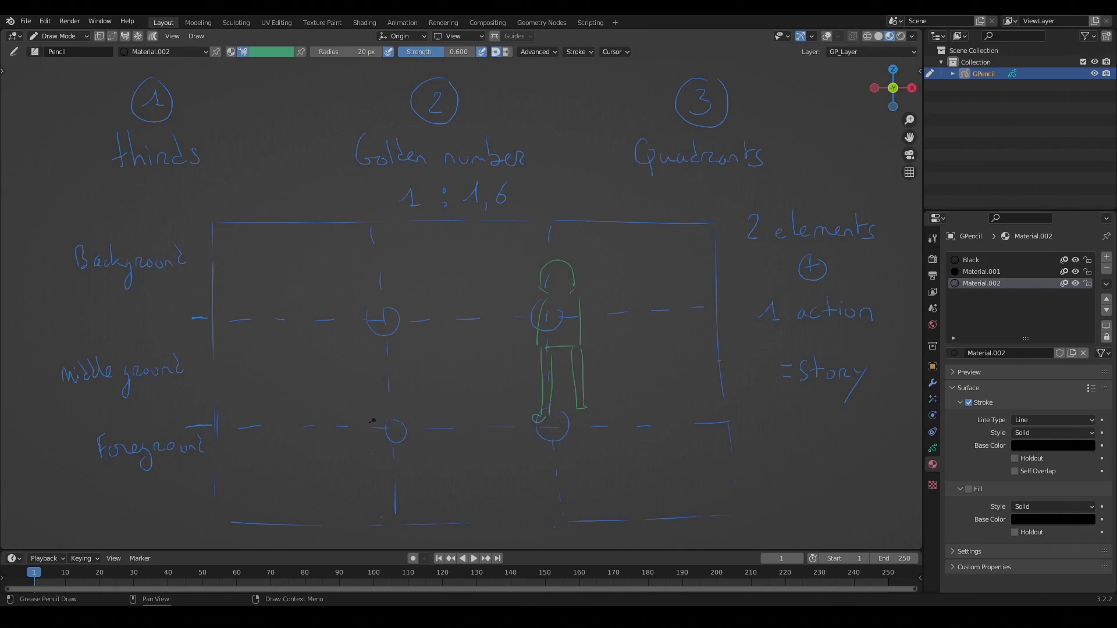
Draw a burger on a table at the lower-left third intersection and add both arms to the standing figure
mouse_move(367, 431)
mouse_down()
mouse_move(372, 413)
mouse_move(410, 416)
mouse_move(367, 425)
mouse_move(383, 449)
mouse_move(408, 437)
mouse_up()
mouse_move(543, 301)
mouse_down()
mouse_move(481, 341)
mouse_move(502, 347)
mouse_move(482, 349)
mouse_up()
mouse_move(590, 306)
mouse_down()
mouse_move(605, 328)
mouse_move(589, 337)
mouse_up()
mouse_move(218, 437)
mouse_down()
mouse_move(452, 434)
mouse_move(480, 457)
mouse_move(222, 469)
mouse_move(474, 458)
mouse_move(485, 515)
mouse_up()
drag(471, 453, 475, 514)
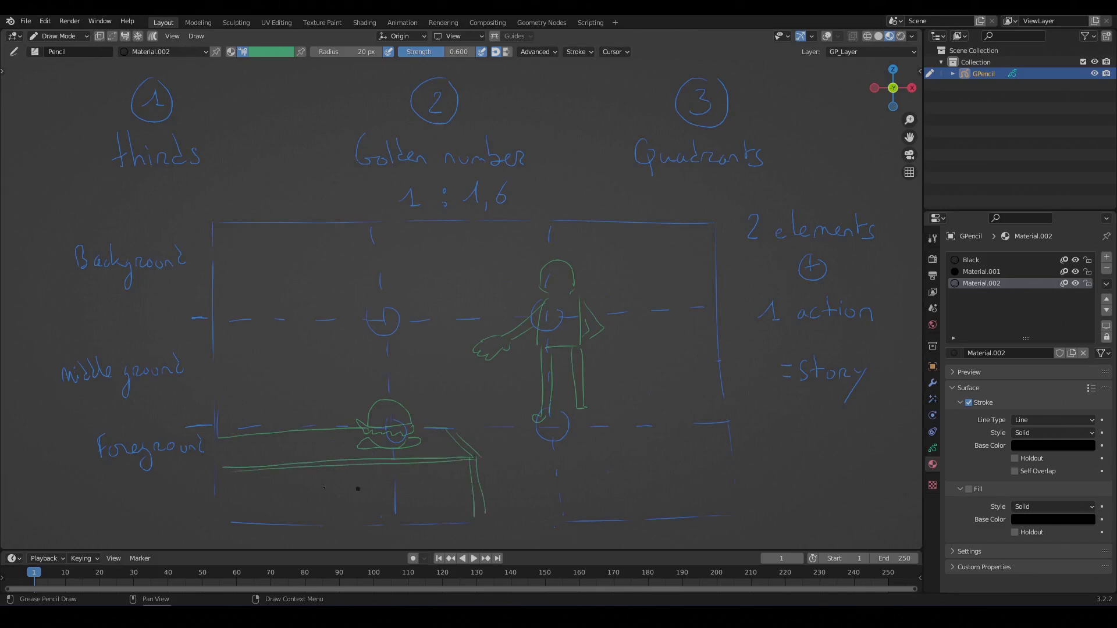
drag(232, 476, 225, 514)
Draw solid dark teal silhouettes at the frame's left and right edges in the foreground using the Material.001 fill
click(1107, 261)
click(996, 353)
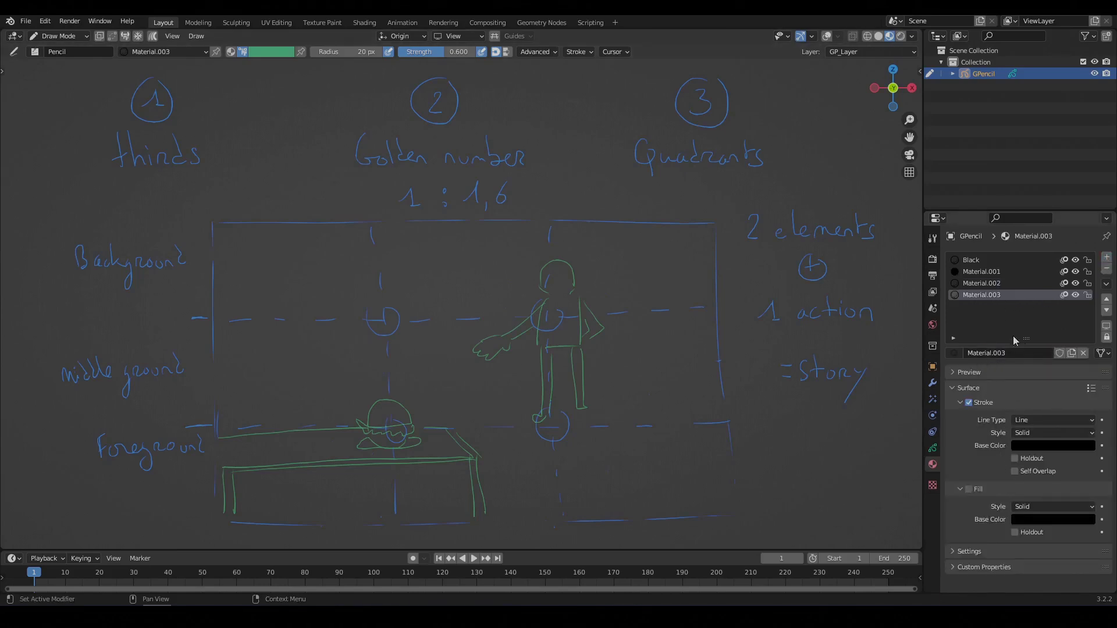
mouse_move(218, 424)
mouse_down()
mouse_move(338, 509)
mouse_move(303, 526)
mouse_move(216, 424)
mouse_move(222, 367)
mouse_move(221, 419)
mouse_move(288, 372)
mouse_move(290, 419)
mouse_move(323, 419)
mouse_up()
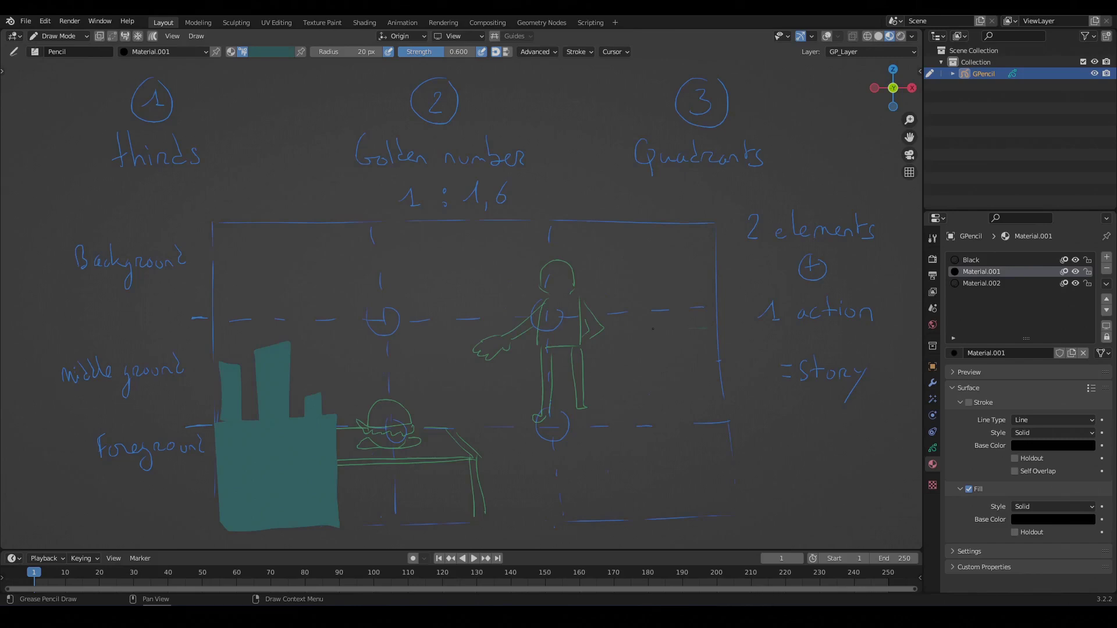
mouse_move(653, 328)
mouse_down()
mouse_move(645, 517)
mouse_move(741, 516)
mouse_move(713, 368)
mouse_up()
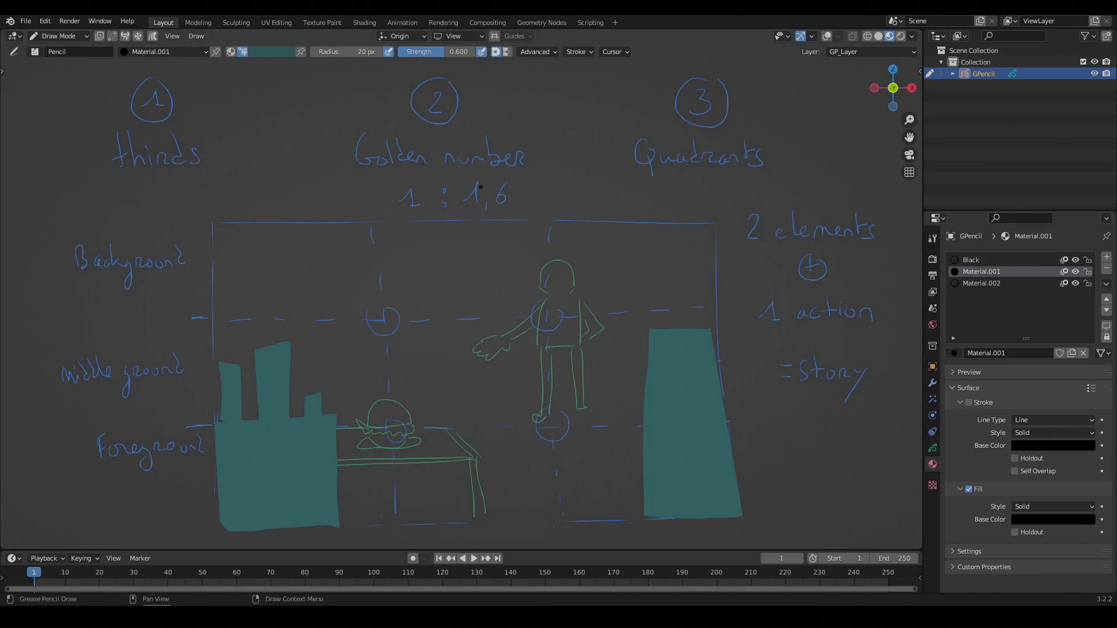
Sketch a television with antennas on a small table in the upper-left background, using Material.002 in pale grey-green
click(274, 52)
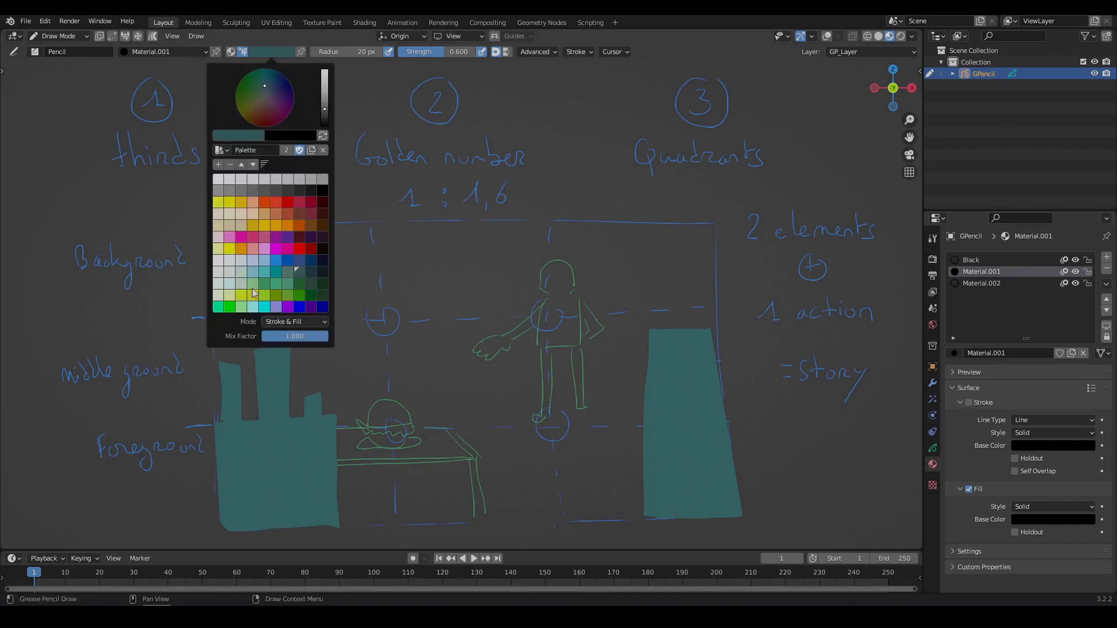
click(233, 275)
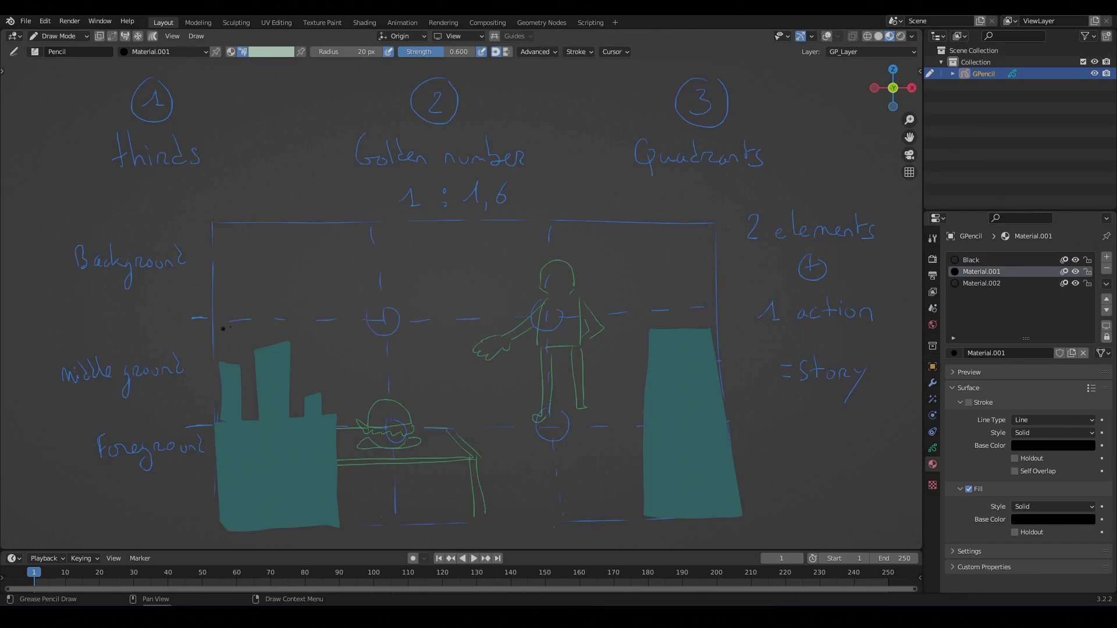
mouse_move(294, 269)
mouse_down()
mouse_move(338, 306)
mouse_move(290, 307)
mouse_move(302, 299)
mouse_up()
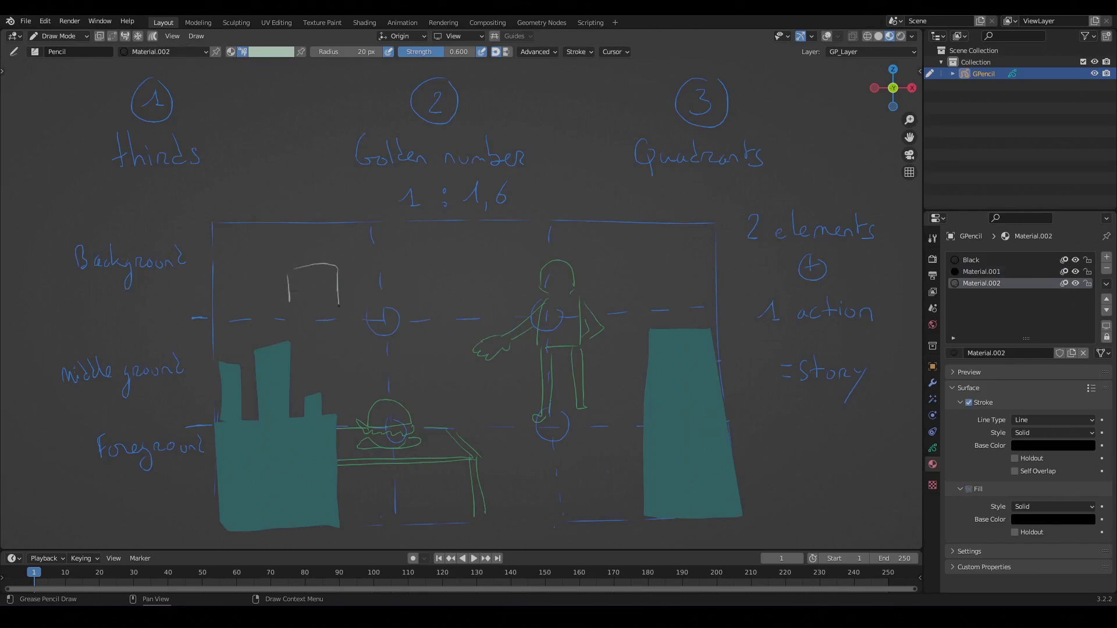
mouse_move(308, 273)
mouse_down()
mouse_move(332, 270)
mouse_move(307, 295)
mouse_move(288, 252)
mouse_move(336, 236)
mouse_up()
mouse_move(258, 310)
mouse_down()
mouse_move(352, 306)
mouse_move(352, 338)
mouse_up()
drag(347, 317, 348, 337)
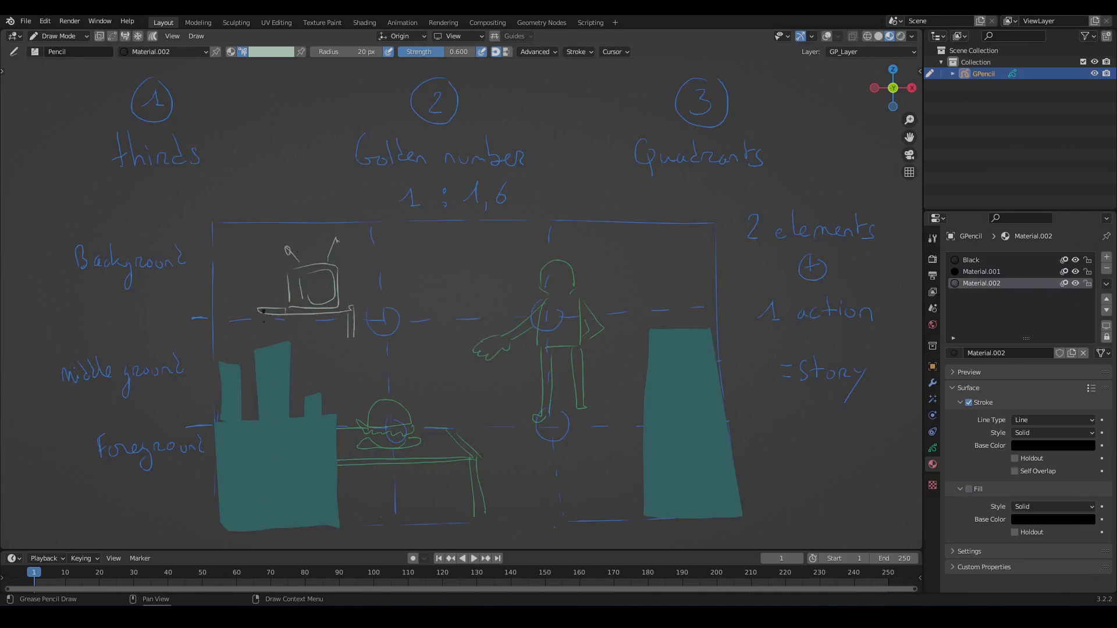
Sketch a sofa outline below the television and a window in the frame's upper-right background
mouse_move(263, 317)
mouse_down()
mouse_move(263, 331)
mouse_move(398, 329)
mouse_move(403, 384)
mouse_move(312, 393)
mouse_up()
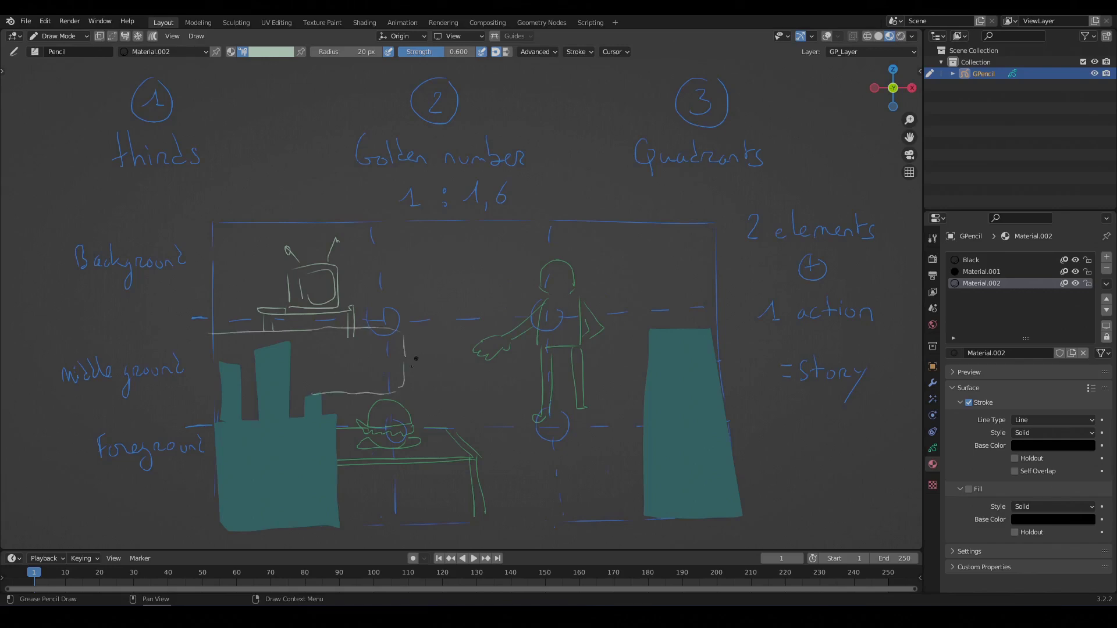
mouse_move(410, 380)
mouse_down()
mouse_move(422, 354)
mouse_move(414, 331)
mouse_move(418, 379)
mouse_up()
mouse_move(610, 226)
mouse_down()
mouse_move(610, 291)
mouse_move(665, 293)
mouse_up()
mouse_move(659, 225)
mouse_down()
mouse_move(668, 293)
mouse_move(618, 293)
mouse_move(613, 232)
mouse_up()
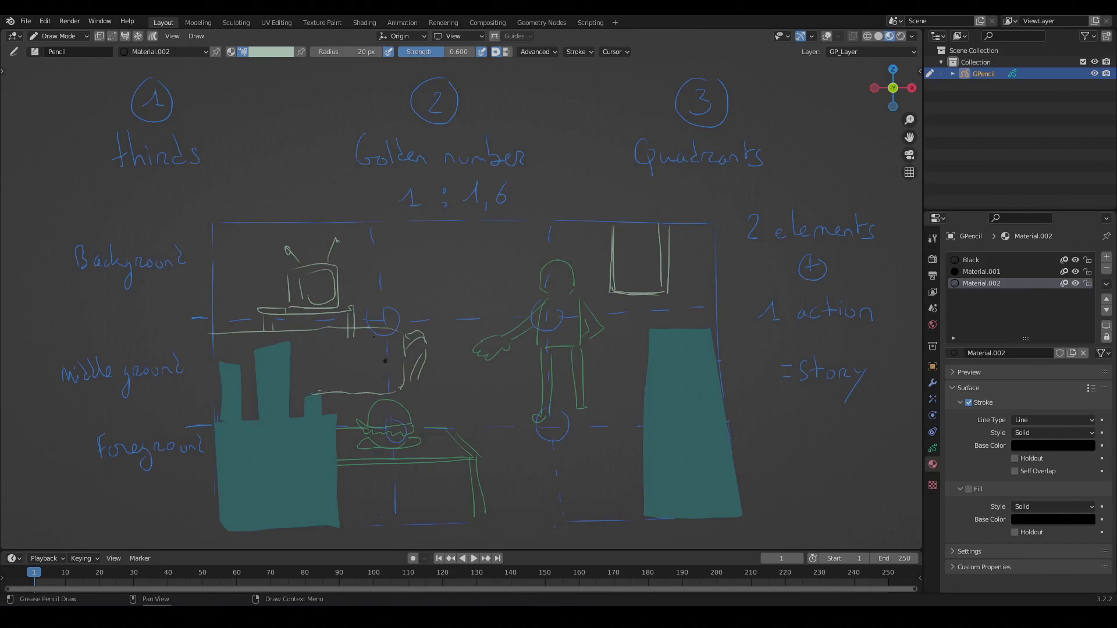
mouse_move(652, 318)
middle_down()
mouse_move(664, 324)
mouse_move(591, 339)
mouse_move(584, 324)
middle_up()
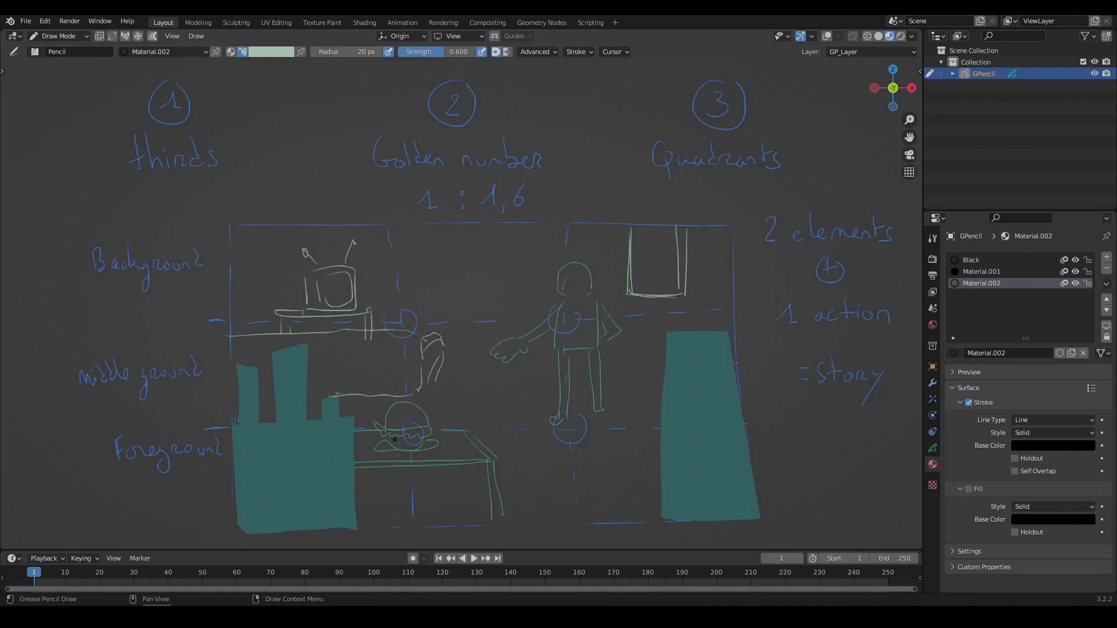
middle_drag(687, 392, 688, 391)
middle_drag(844, 353, 822, 357)
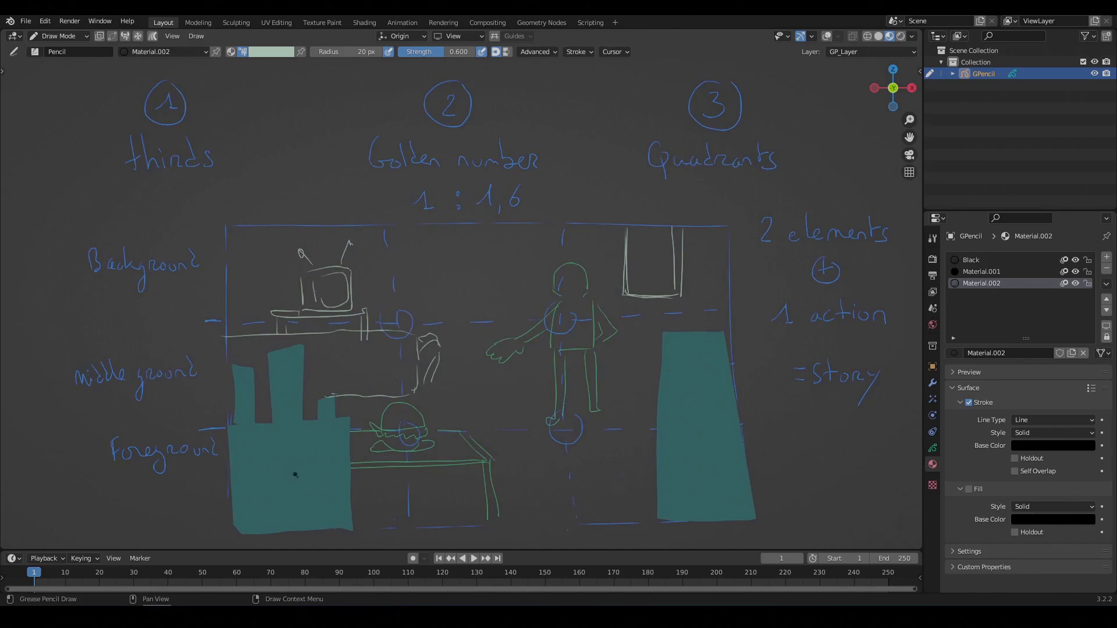
middle_drag(295, 475, 296, 477)
mouse_move(564, 343)
middle_down()
mouse_move(564, 329)
mouse_move(564, 338)
middle_up()
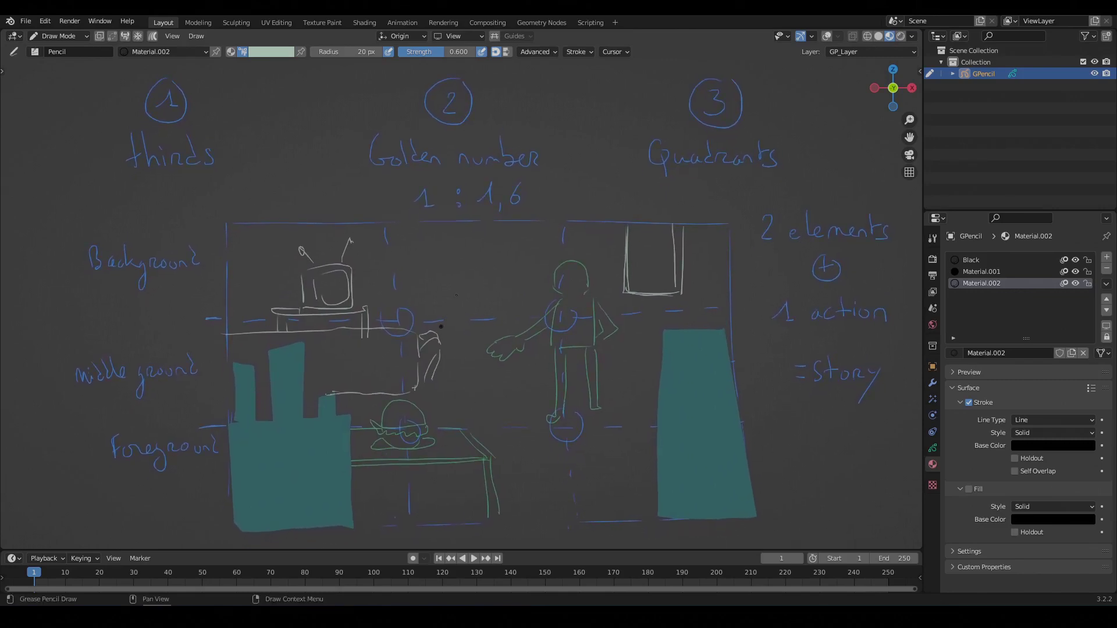
middle_drag(622, 357, 624, 361)
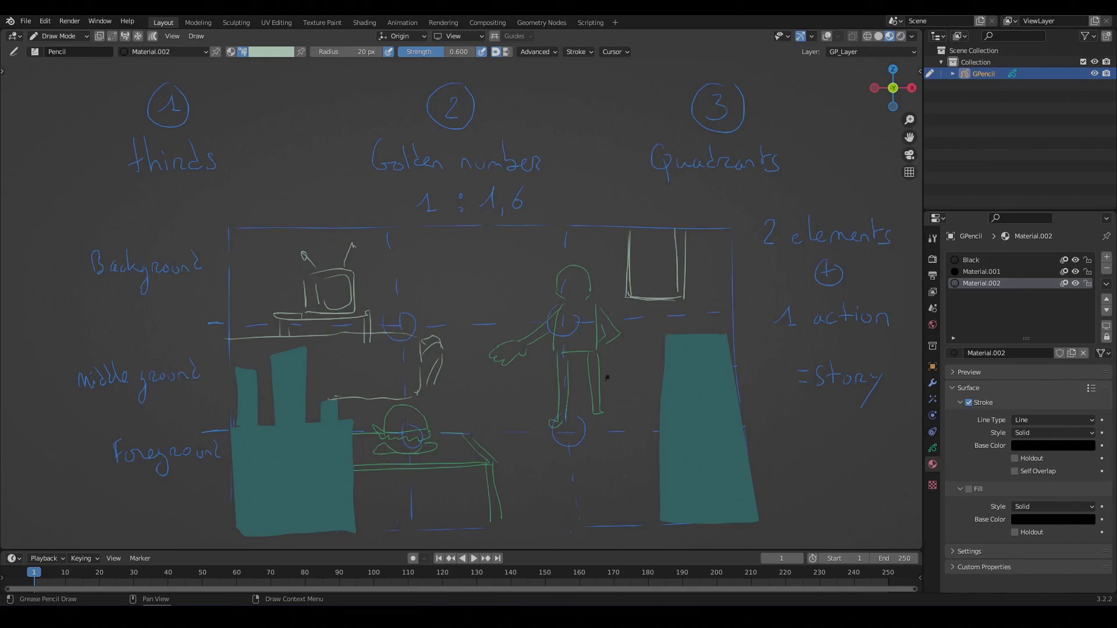
shift+middle_drag(580, 342, 575, 328)
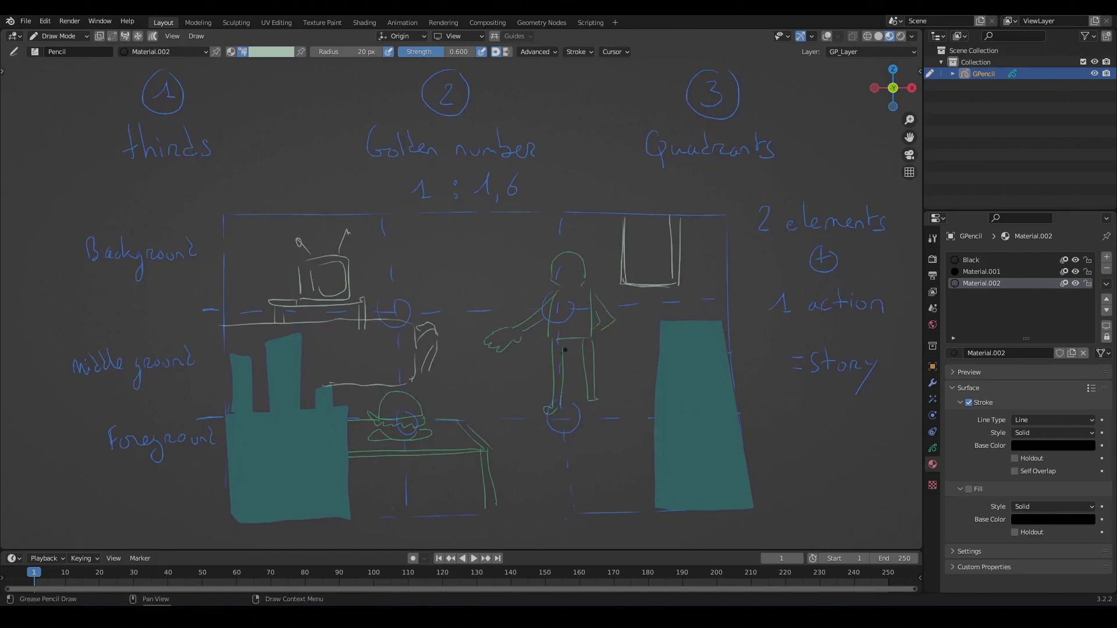
shift+middle_drag(248, 407, 226, 378)
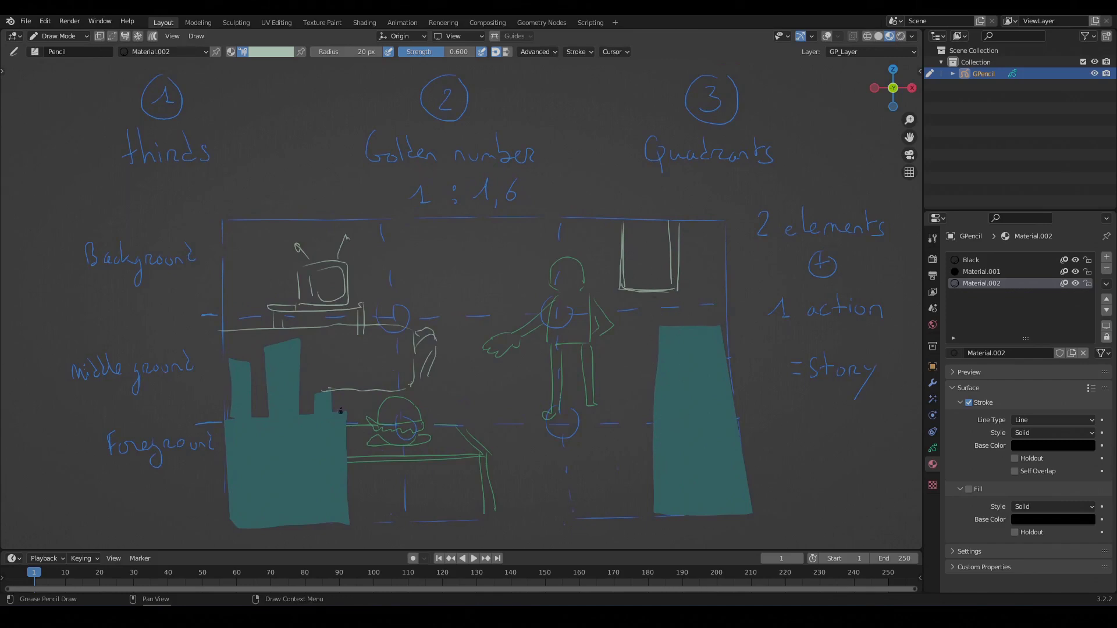
shift+middle_drag(645, 374, 660, 369)
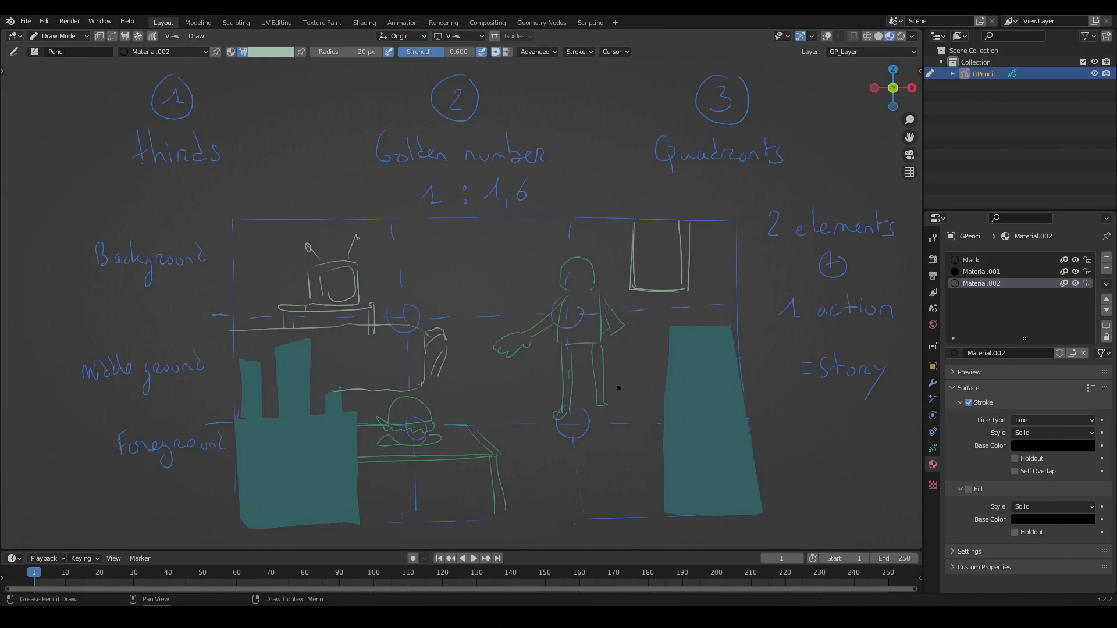
mouse_move(626, 389)
shift+middle_down()
mouse_move(631, 413)
mouse_move(560, 439)
shift+middle_up()
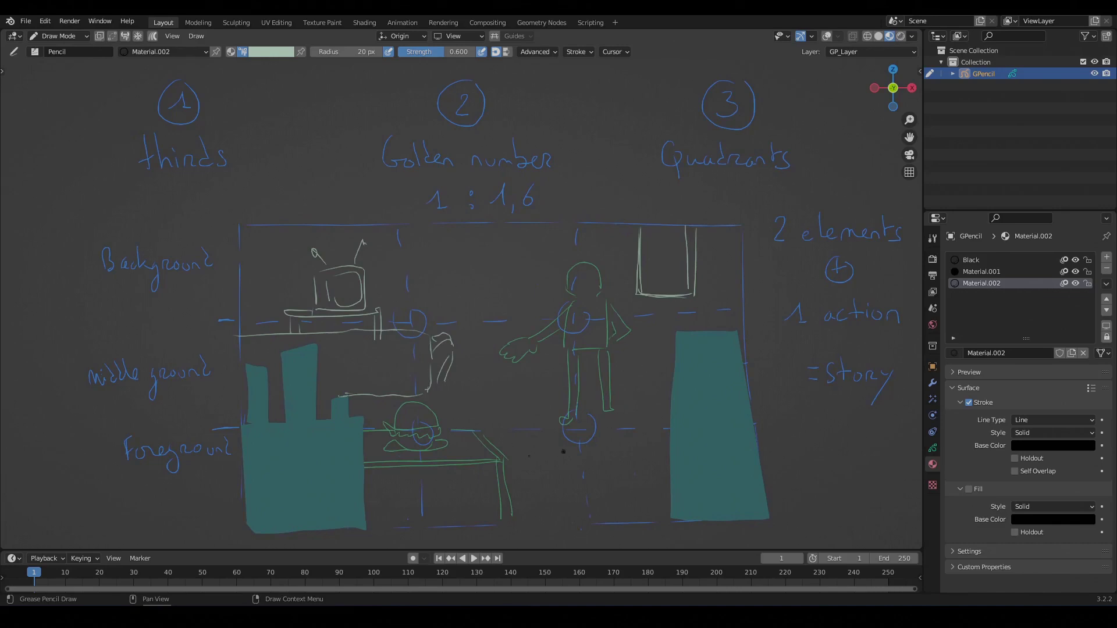
shift+middle_drag(610, 346, 617, 351)
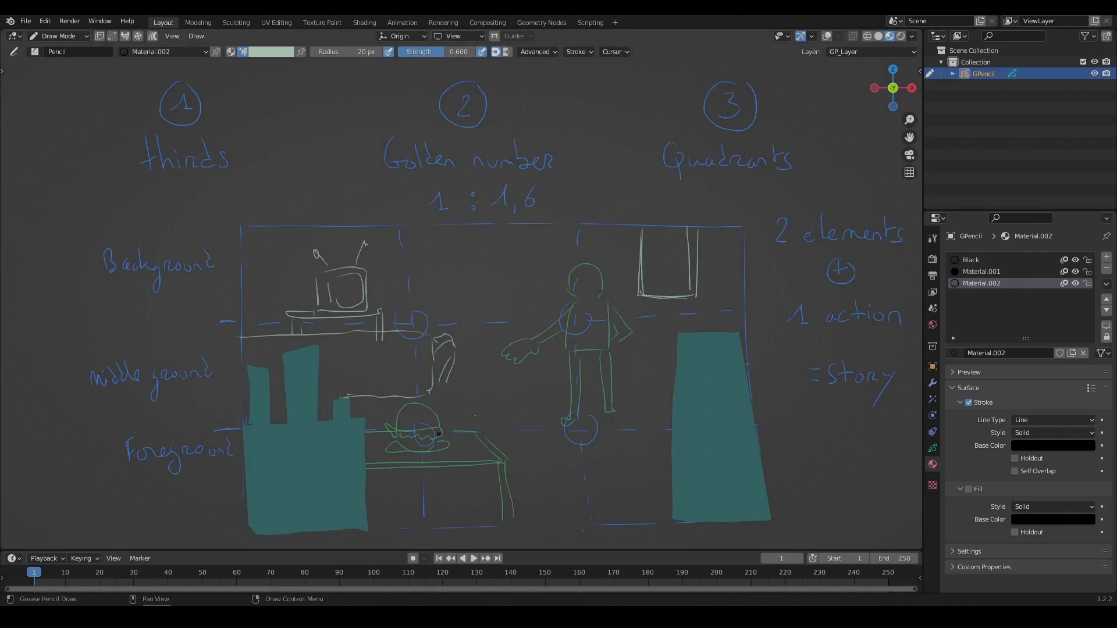
Circle the figure's head in red and draw a red arrow from it towards the burger
click(265, 52)
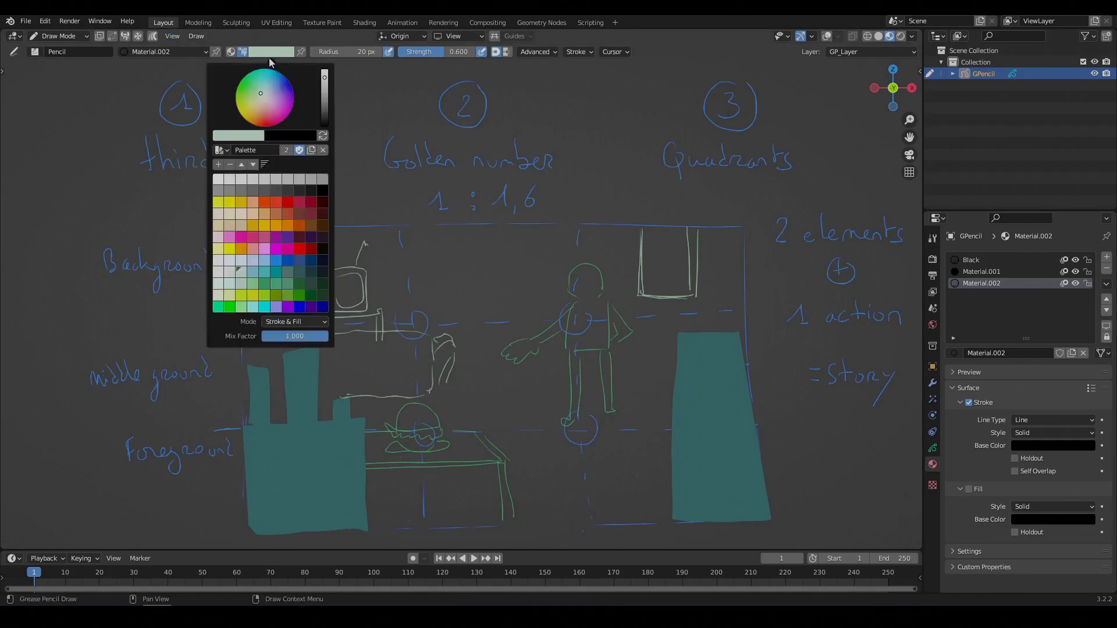
click(277, 204)
mouse_move(581, 258)
mouse_down()
mouse_move(566, 298)
mouse_move(584, 264)
mouse_up()
mouse_move(552, 298)
mouse_down()
mouse_move(468, 403)
mouse_move(456, 401)
mouse_up()
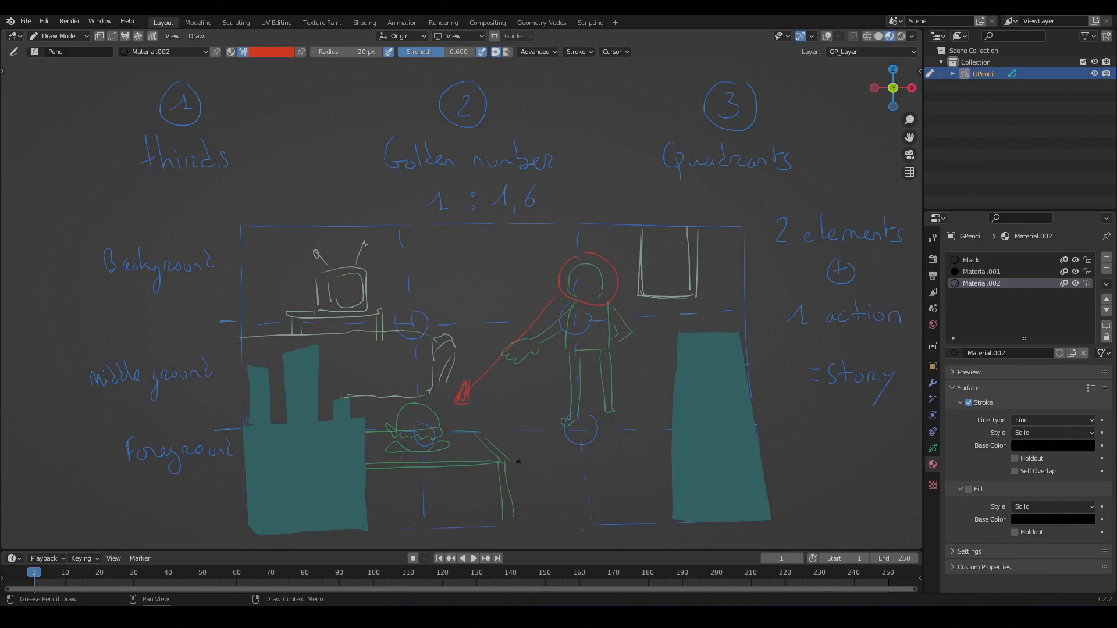
Switch the colour to orange and add light accents to the window's edges and the figure's window-facing side
click(273, 52)
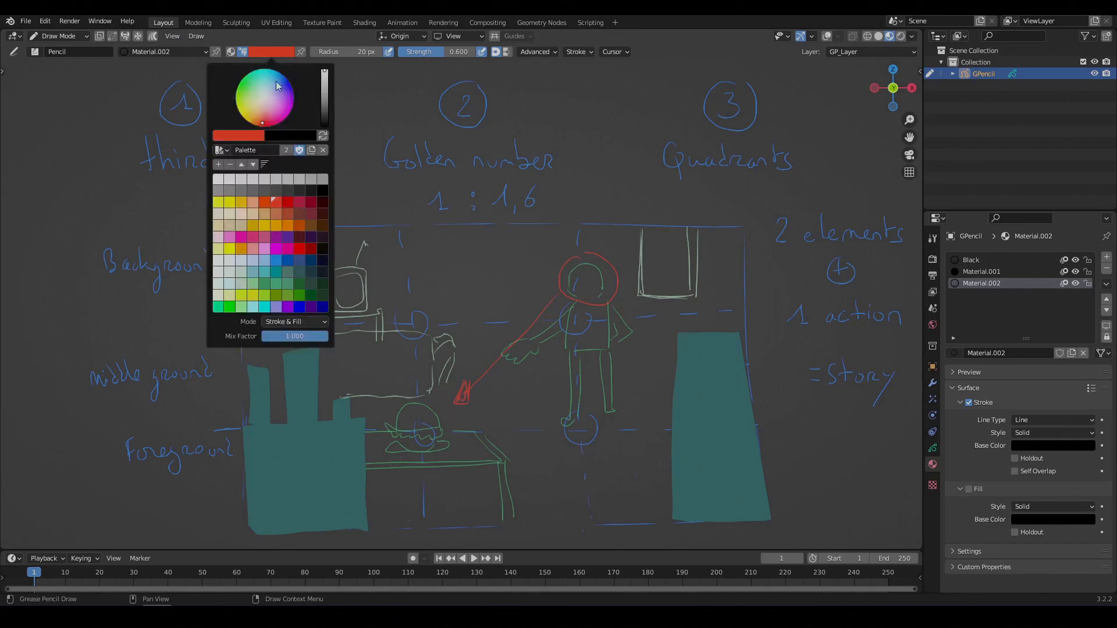
click(240, 250)
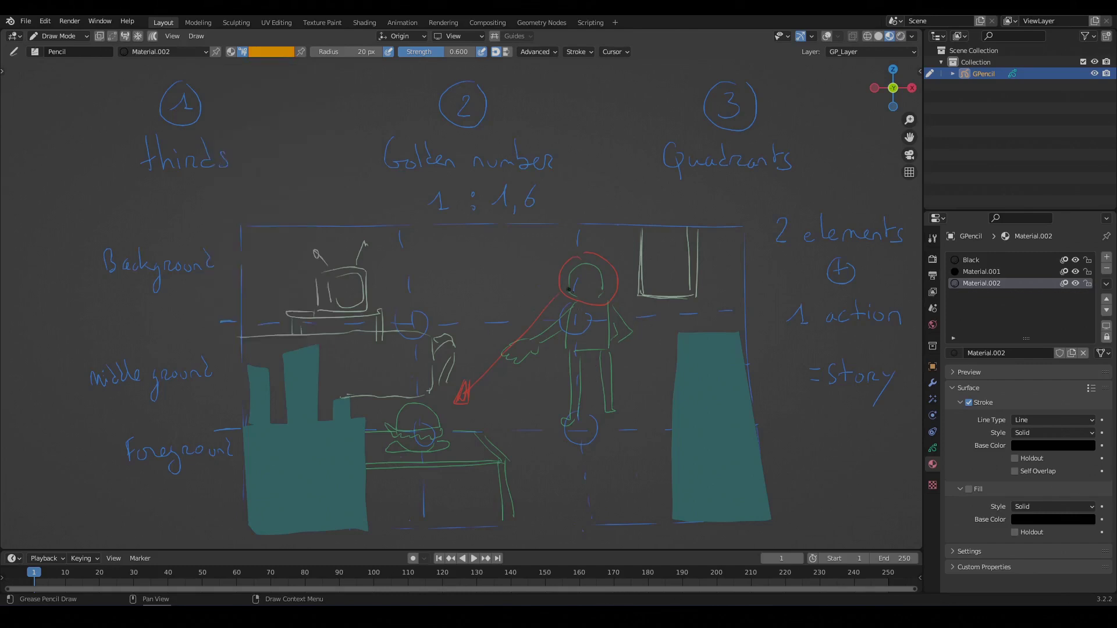
drag(642, 234, 638, 297)
drag(697, 234, 700, 286)
mouse_move(602, 275)
mouse_down()
mouse_move(591, 268)
mouse_move(629, 327)
mouse_move(607, 302)
mouse_up()
drag(612, 359, 618, 408)
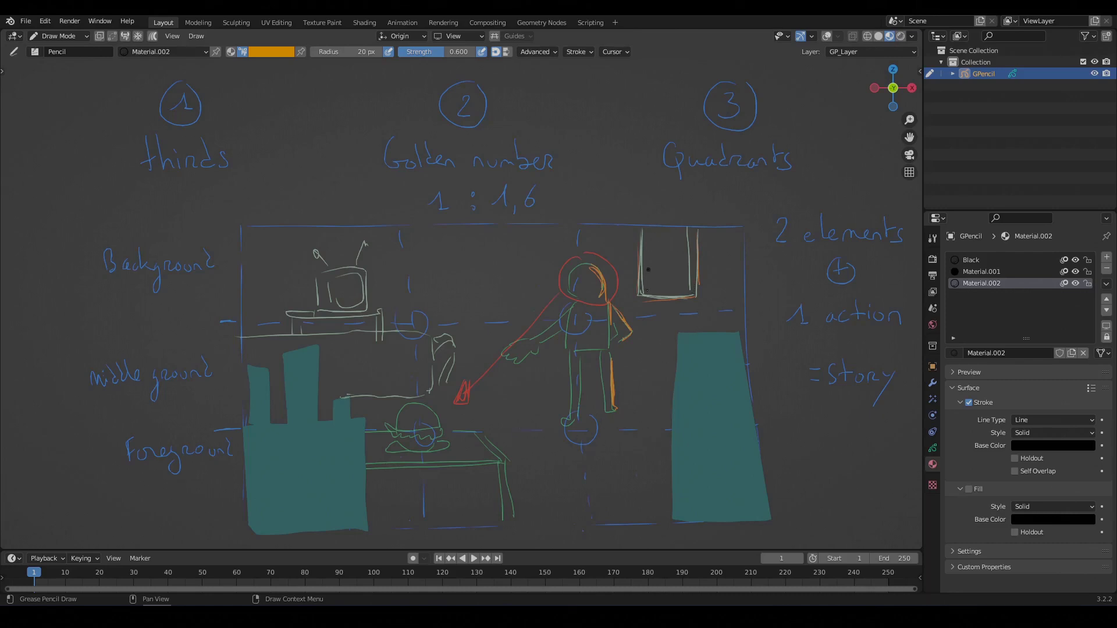
Draw orange light rays coming through the window and add orange highlights to the outstretched arm and the burger
drag(643, 245, 620, 268)
mouse_move(652, 252)
mouse_down()
mouse_move(625, 281)
mouse_move(644, 291)
mouse_up()
mouse_move(642, 285)
mouse_down()
mouse_move(634, 296)
mouse_move(653, 308)
mouse_up()
mouse_move(675, 242)
mouse_down()
mouse_move(657, 263)
mouse_move(670, 266)
mouse_move(650, 272)
mouse_move(668, 271)
mouse_move(656, 267)
mouse_up()
drag(559, 315, 525, 342)
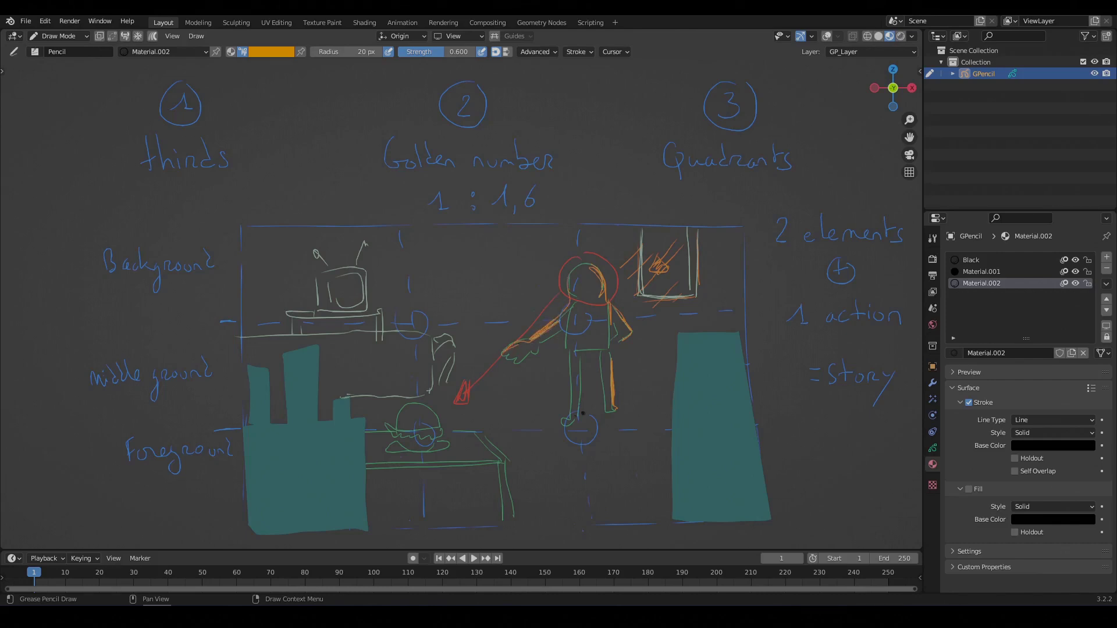
mouse_move(498, 364)
mouse_down()
mouse_move(464, 413)
mouse_move(420, 400)
mouse_move(398, 418)
mouse_move(414, 454)
mouse_move(440, 454)
mouse_up()
mouse_move(390, 426)
mouse_down()
mouse_move(382, 419)
mouse_move(400, 405)
mouse_up()
Extend the dark teal foreground silhouettes along the frame's bottom and up its right edge using the Material.001 fill
click(273, 52)
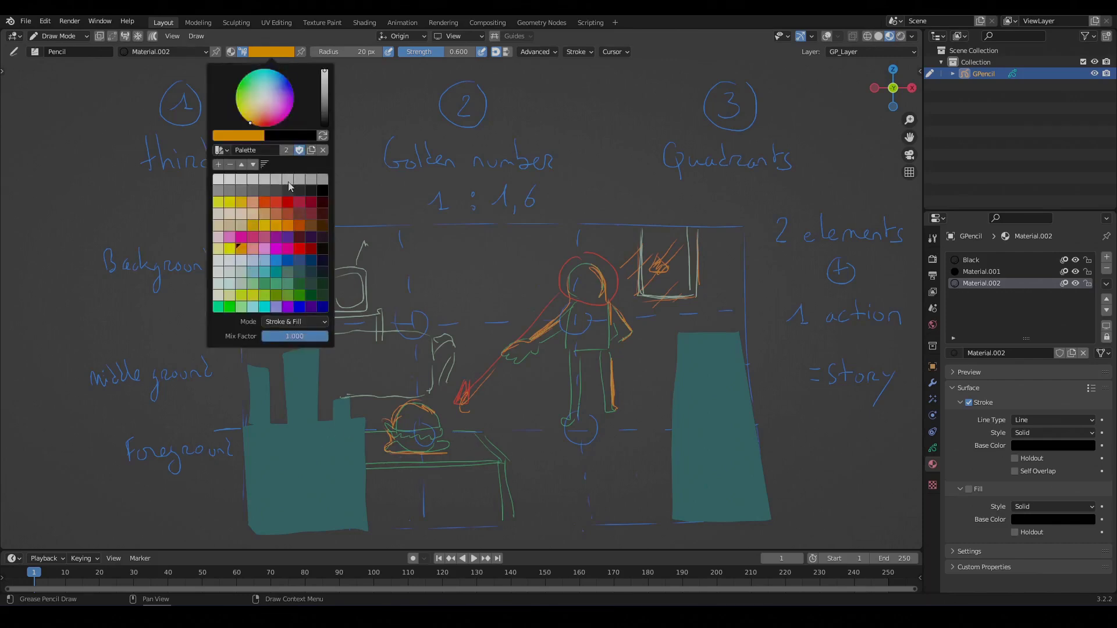
click(280, 292)
click(977, 272)
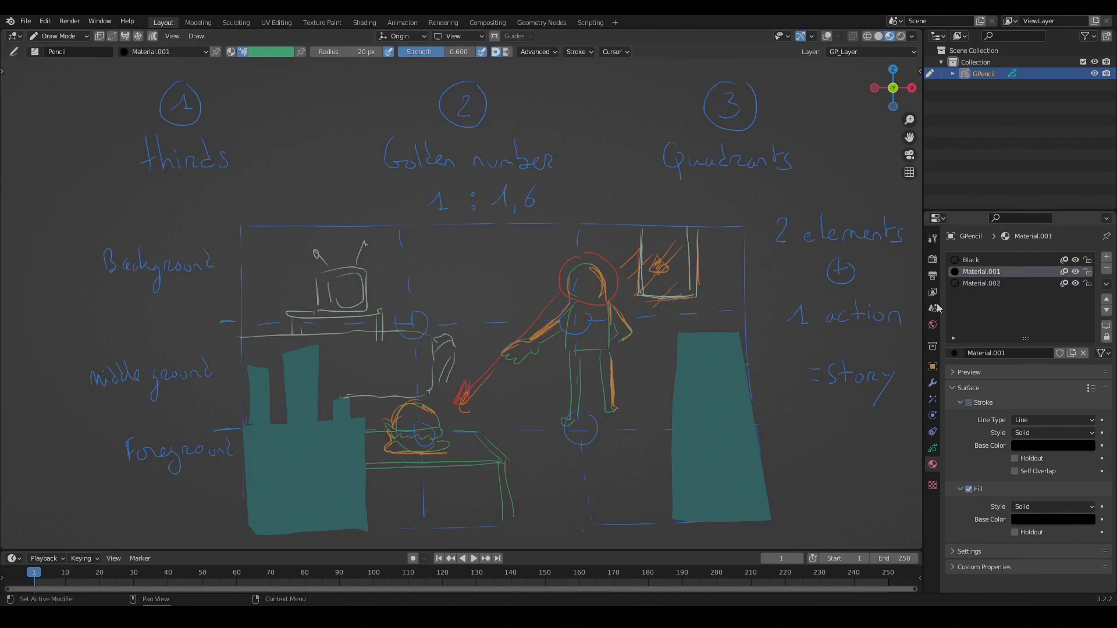
mouse_move(365, 475)
mouse_down()
mouse_move(410, 476)
mouse_move(459, 505)
mouse_move(358, 531)
mouse_up()
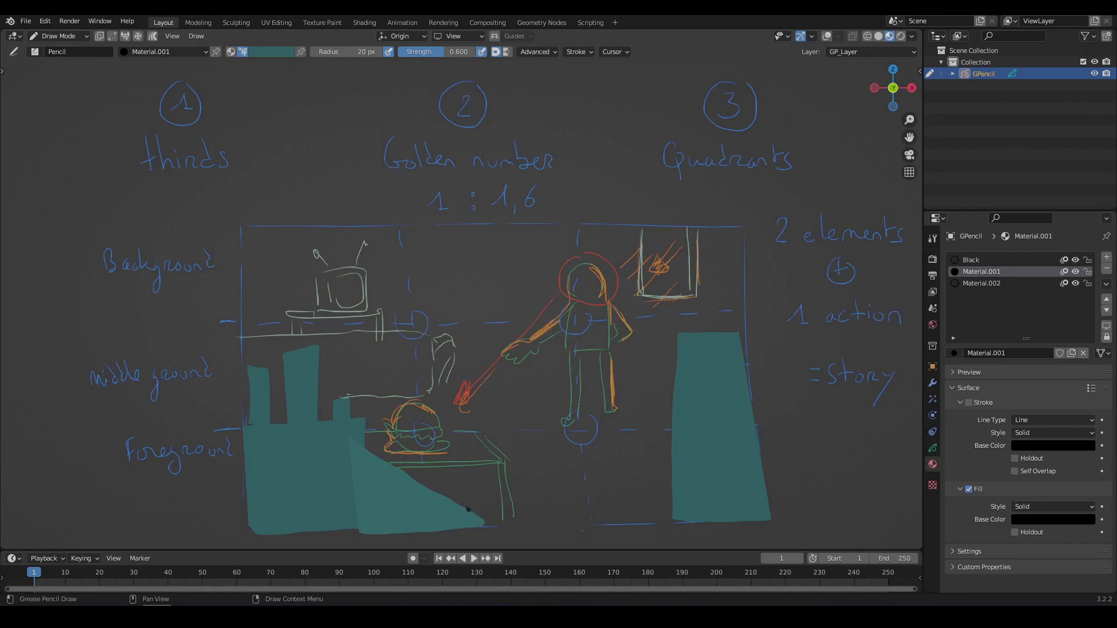
mouse_move(542, 505)
mouse_down()
mouse_move(657, 499)
mouse_move(581, 532)
mouse_move(524, 516)
mouse_move(580, 515)
mouse_move(650, 494)
mouse_up()
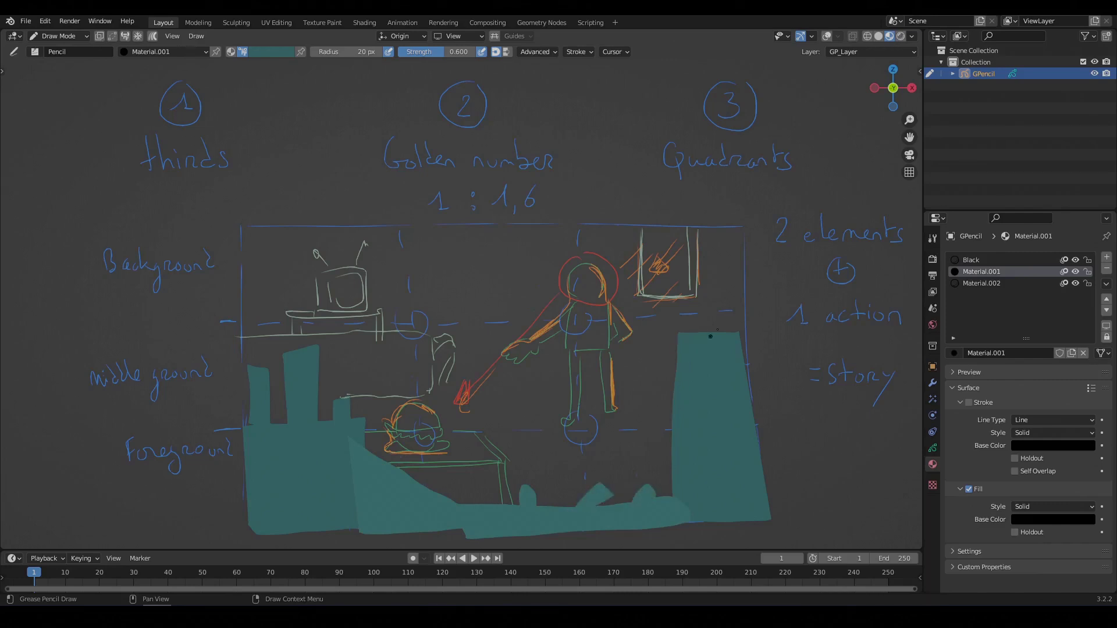
mouse_move(730, 342)
mouse_down()
mouse_move(727, 275)
mouse_move(740, 329)
mouse_up()
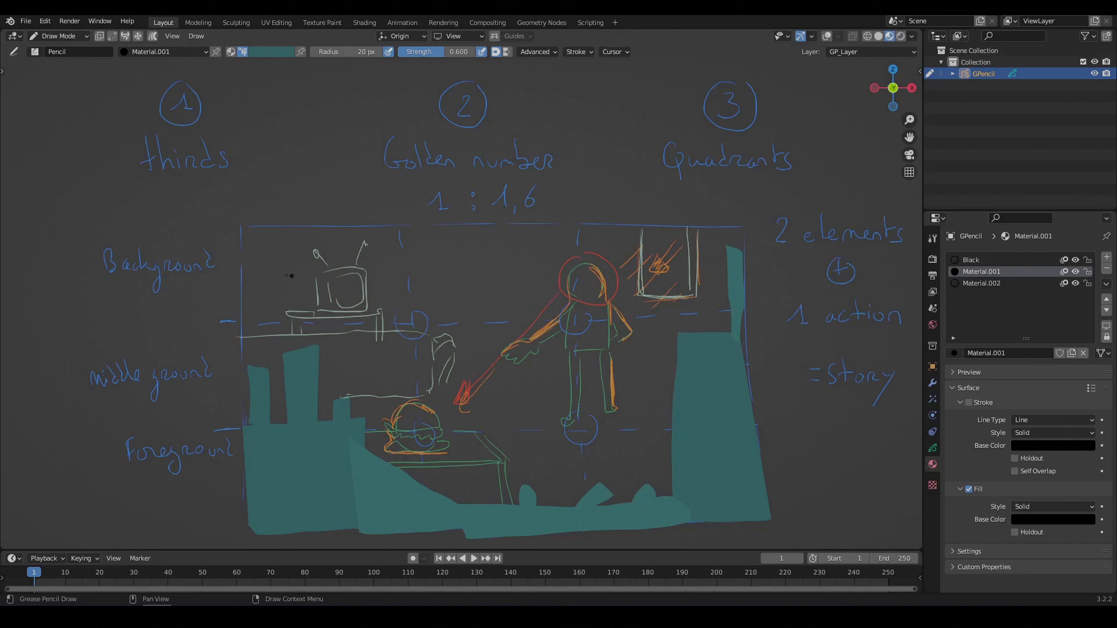
Switch to a pale grey-green stroke with Material.002 and hatch a shaded area in the frame's upper-left background beside the television
click(271, 54)
click(249, 140)
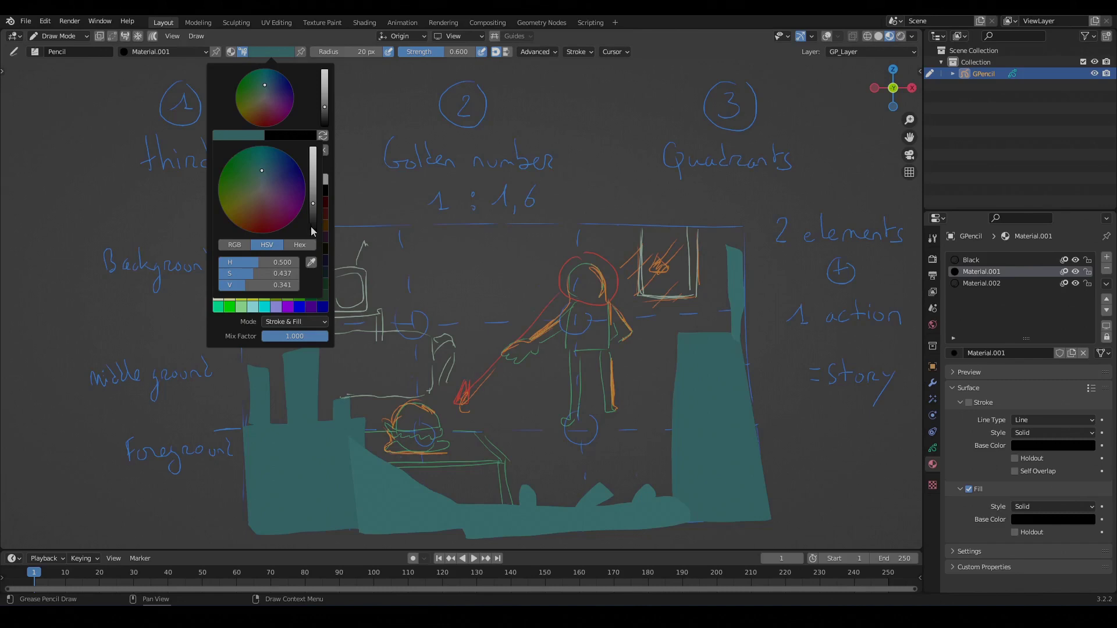
click(312, 265)
click(363, 303)
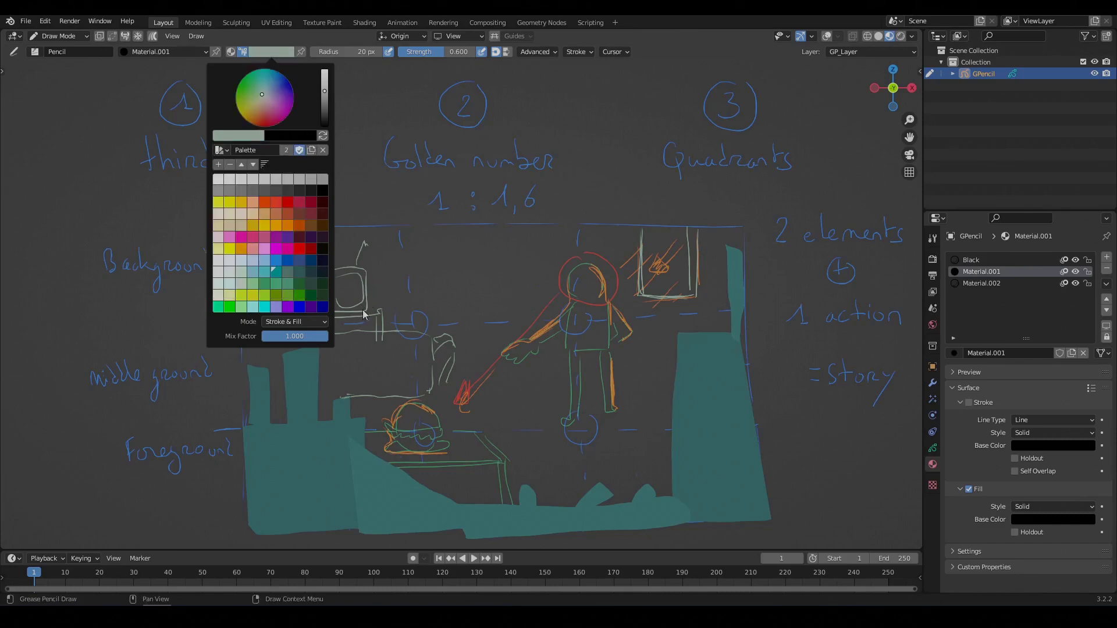
click(981, 283)
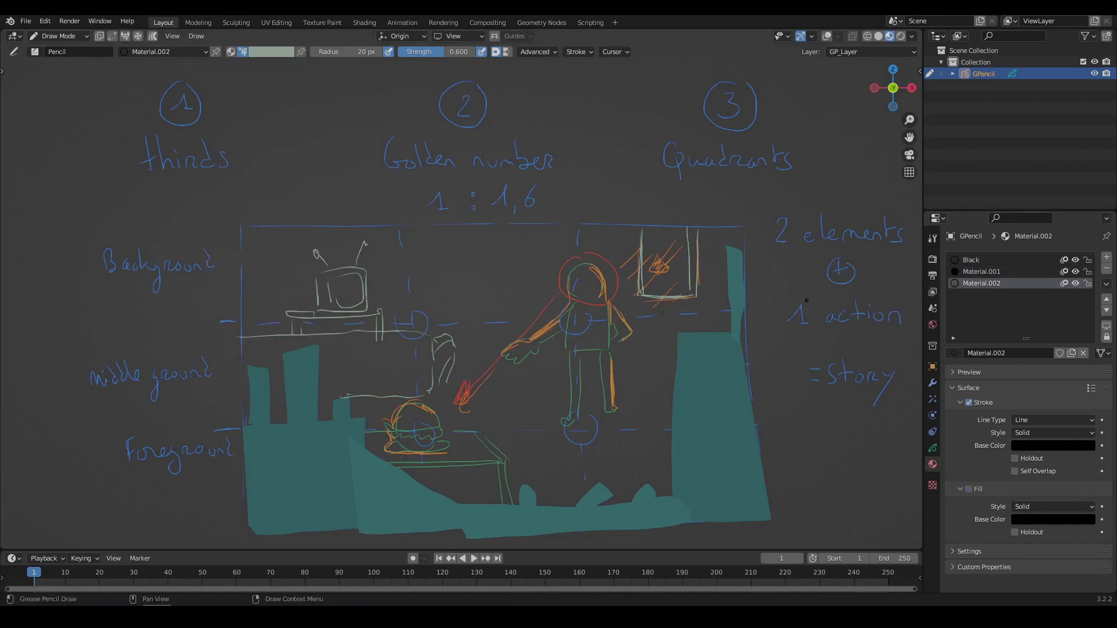
mouse_move(294, 229)
mouse_down()
mouse_move(298, 312)
mouse_move(257, 337)
mouse_up()
mouse_move(241, 247)
mouse_down()
mouse_move(285, 275)
mouse_move(258, 326)
mouse_move(279, 336)
mouse_move(262, 348)
mouse_move(286, 346)
mouse_move(277, 355)
mouse_up()
In orange, number the head 1 and the spot above the burger 2, and add arrows tracing the gaze path between the elements
click(270, 51)
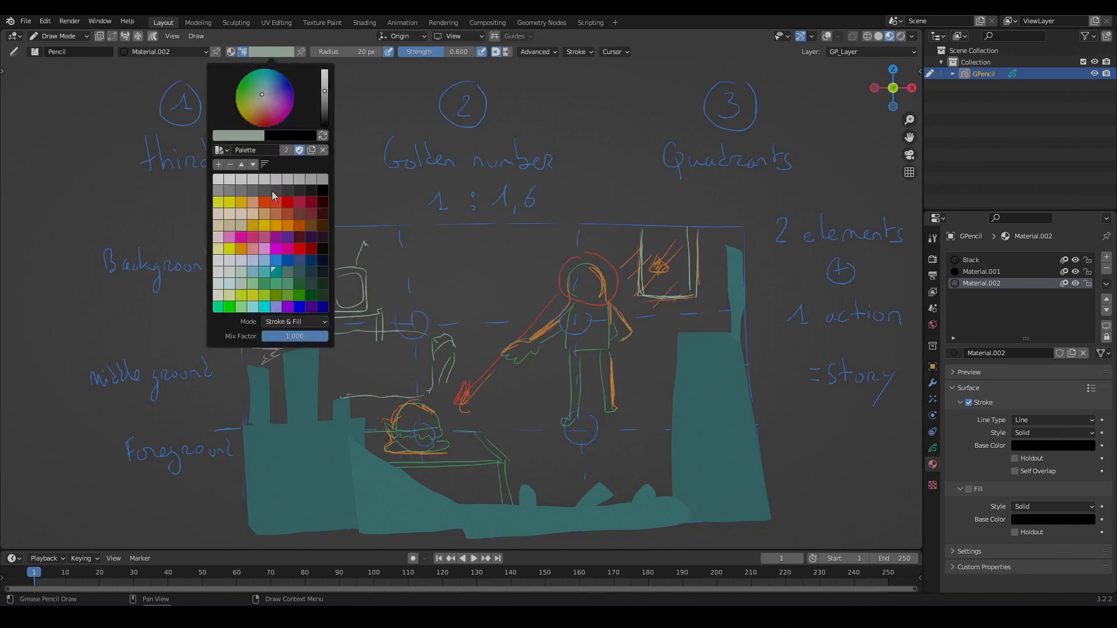
click(241, 249)
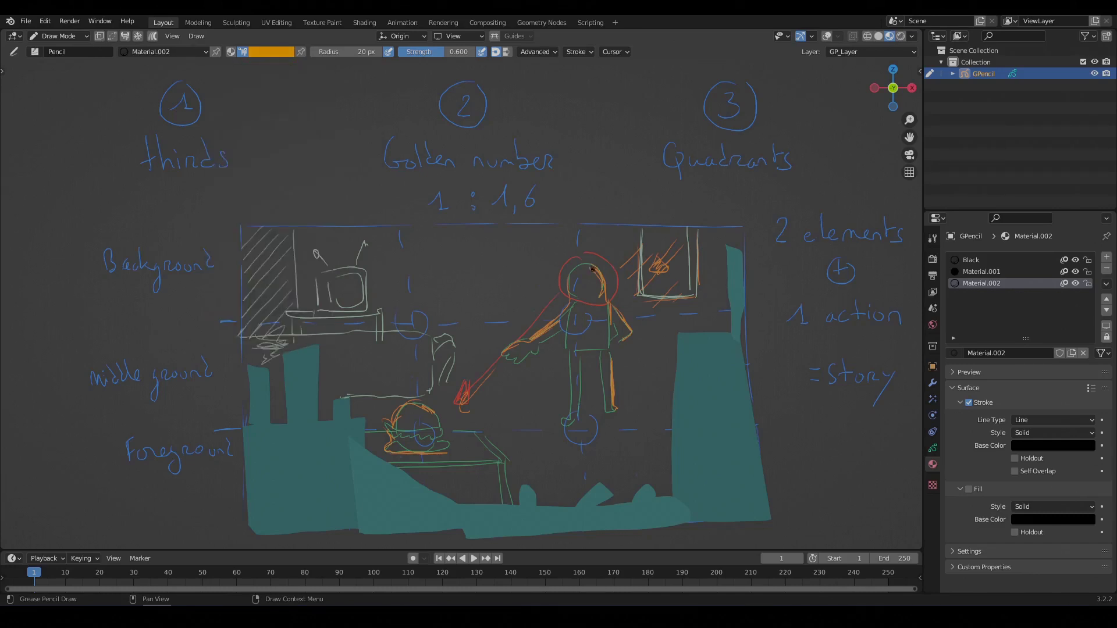
mouse_move(592, 268)
mouse_down()
mouse_move(573, 299)
mouse_move(596, 273)
mouse_move(577, 284)
mouse_move(597, 289)
mouse_move(573, 286)
mouse_move(523, 315)
mouse_move(454, 388)
mouse_move(435, 395)
mouse_move(433, 380)
mouse_up()
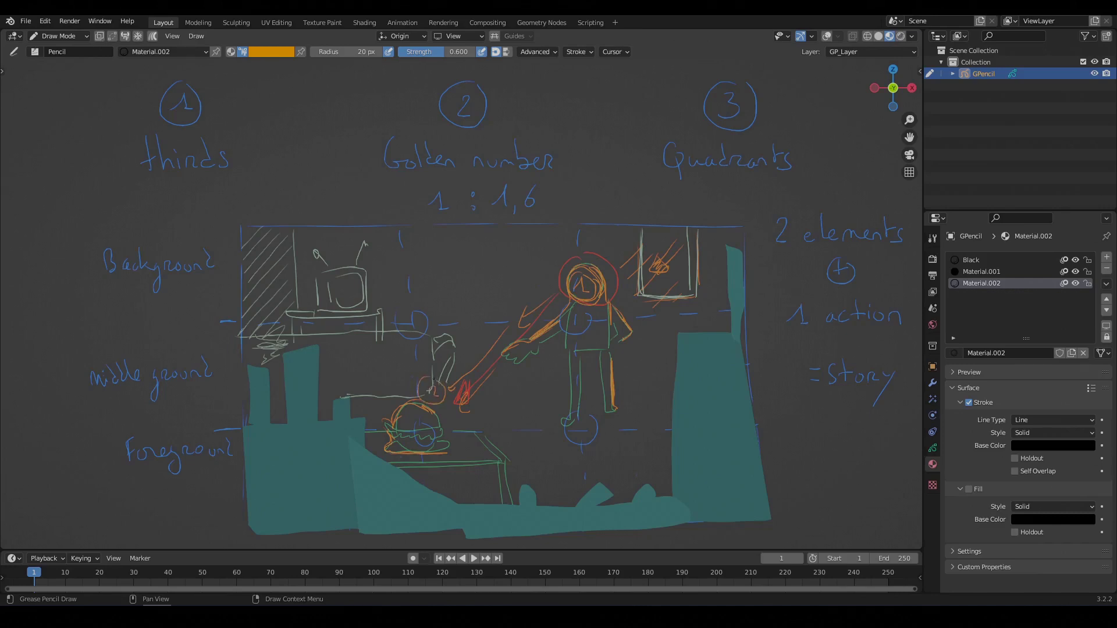
mouse_move(468, 463)
mouse_down()
mouse_move(553, 475)
mouse_move(631, 433)
mouse_move(655, 329)
mouse_move(625, 297)
mouse_move(640, 294)
mouse_up()
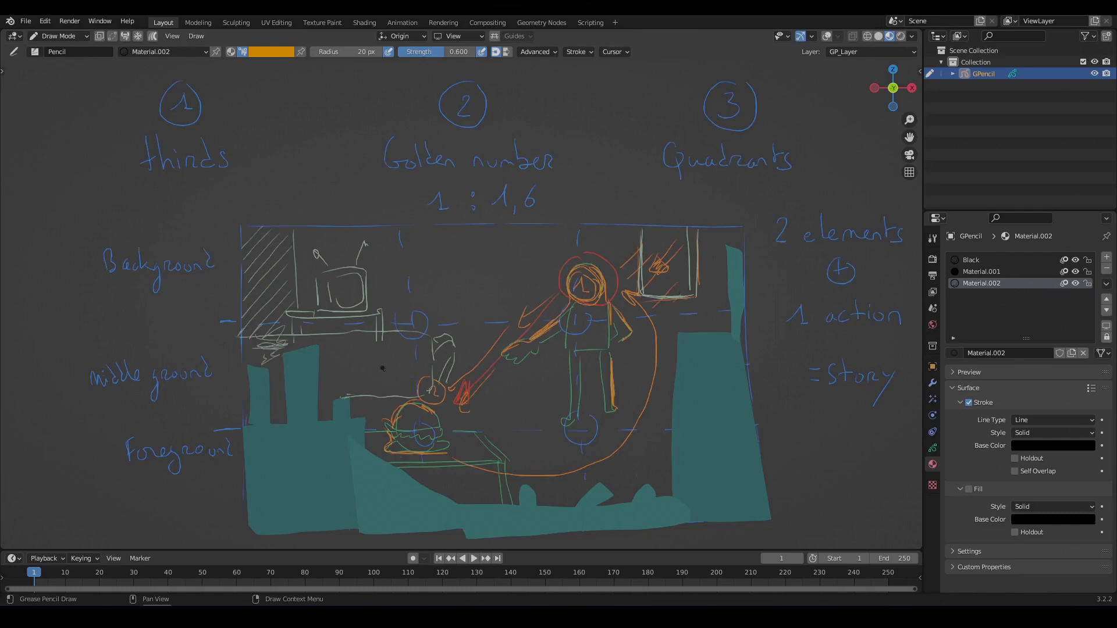
mouse_move(377, 364)
mouse_down()
mouse_move(387, 383)
mouse_move(370, 367)
mouse_up()
Switch the colour to yellow, draw two small picture frames on the back wall and hatch diagonal shading over the television area
click(272, 54)
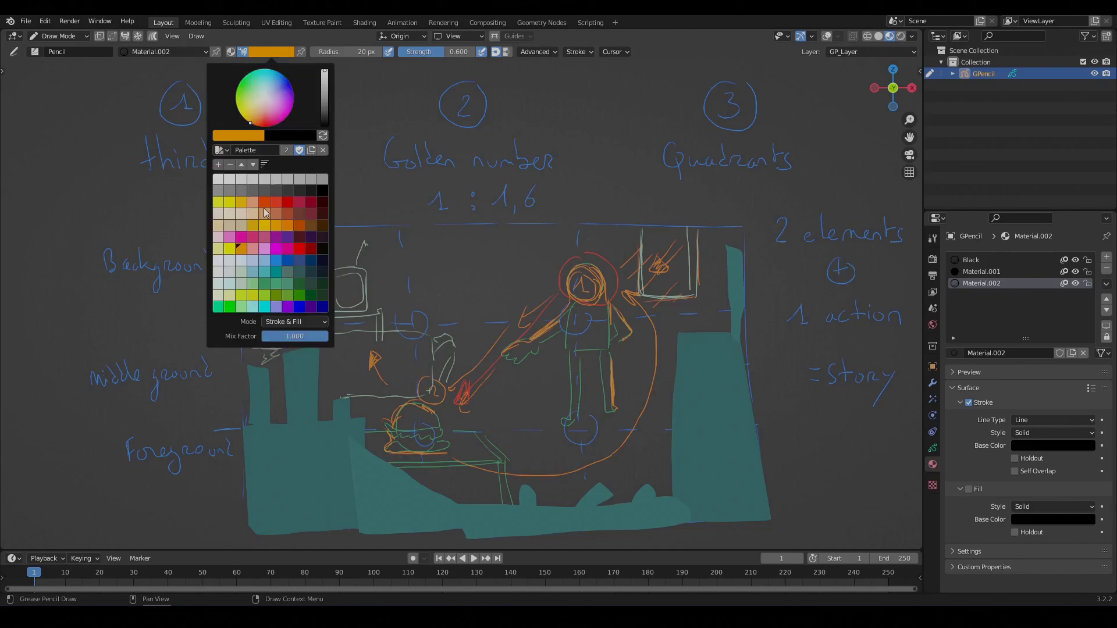
click(253, 295)
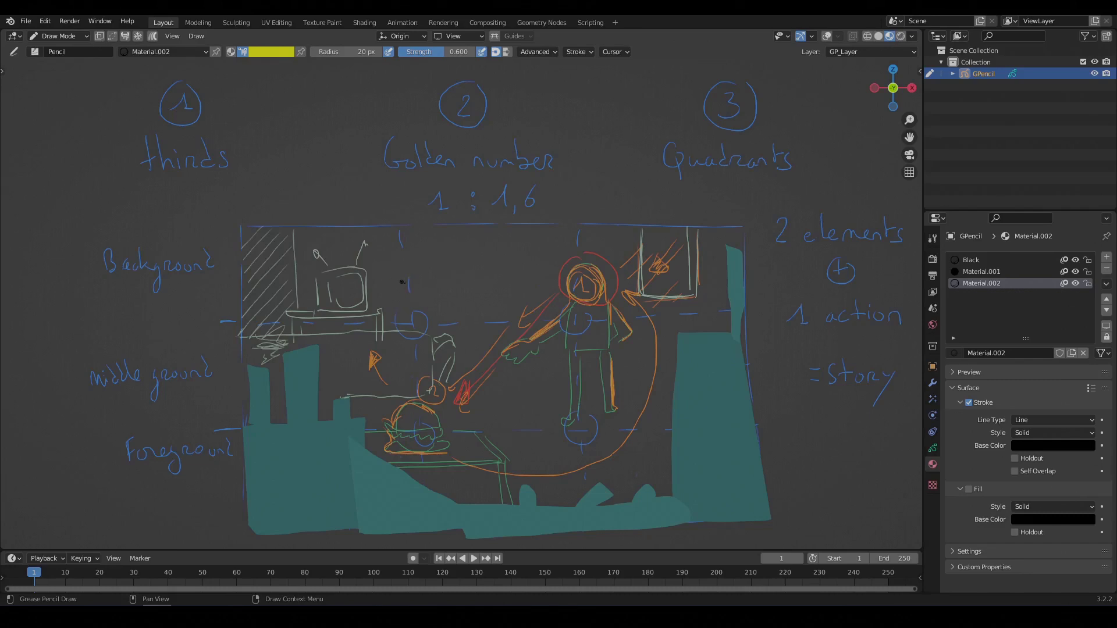
mouse_move(417, 255)
mouse_down()
mouse_move(453, 260)
mouse_move(420, 282)
mouse_move(466, 241)
mouse_move(468, 268)
mouse_move(435, 270)
mouse_move(481, 261)
mouse_up()
mouse_move(250, 317)
mouse_down()
mouse_move(326, 234)
mouse_move(349, 236)
mouse_up()
drag(290, 312, 363, 238)
drag(281, 345, 367, 260)
mouse_move(305, 344)
mouse_down()
mouse_move(382, 267)
mouse_move(361, 307)
mouse_up()
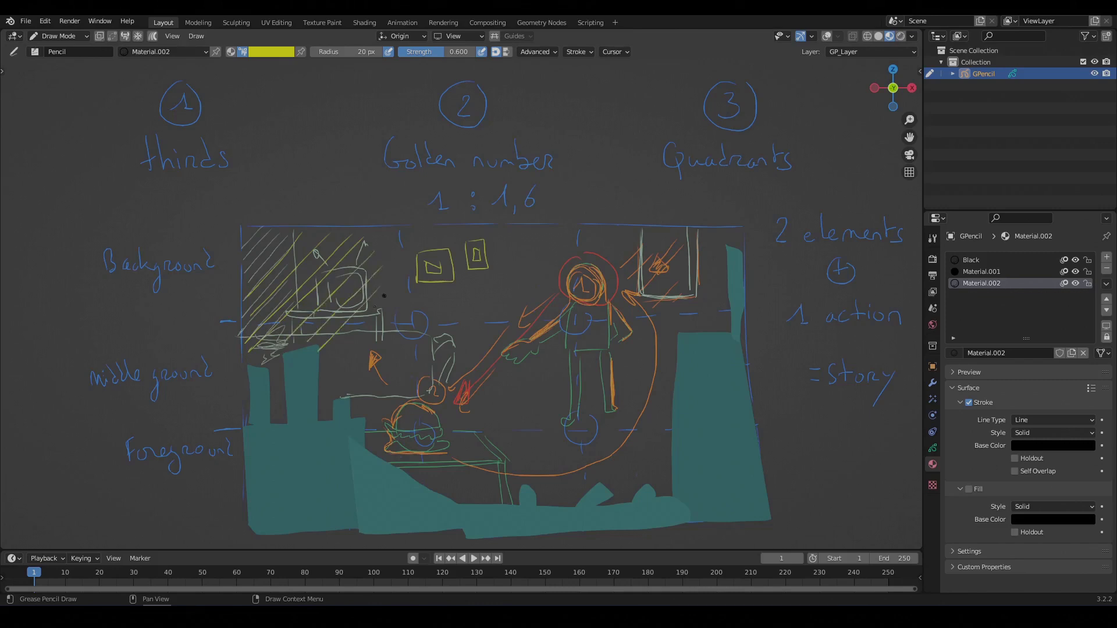
drag(326, 361, 379, 302)
Switch the colour back to orange and draw a curved arrow from beside the television shelf to the figure's head
click(273, 53)
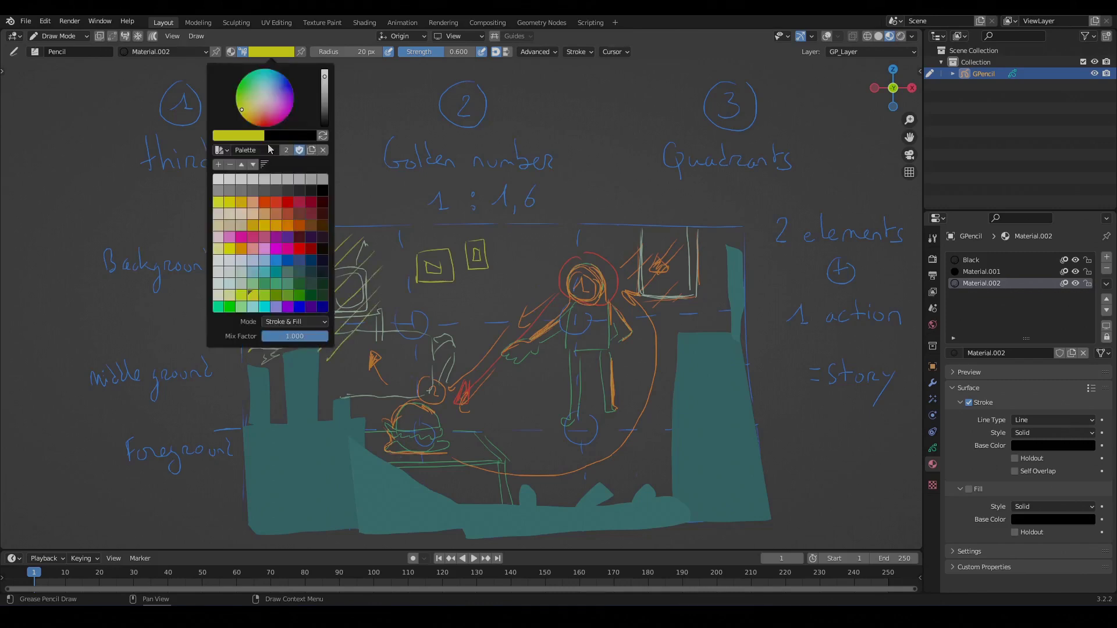
click(249, 254)
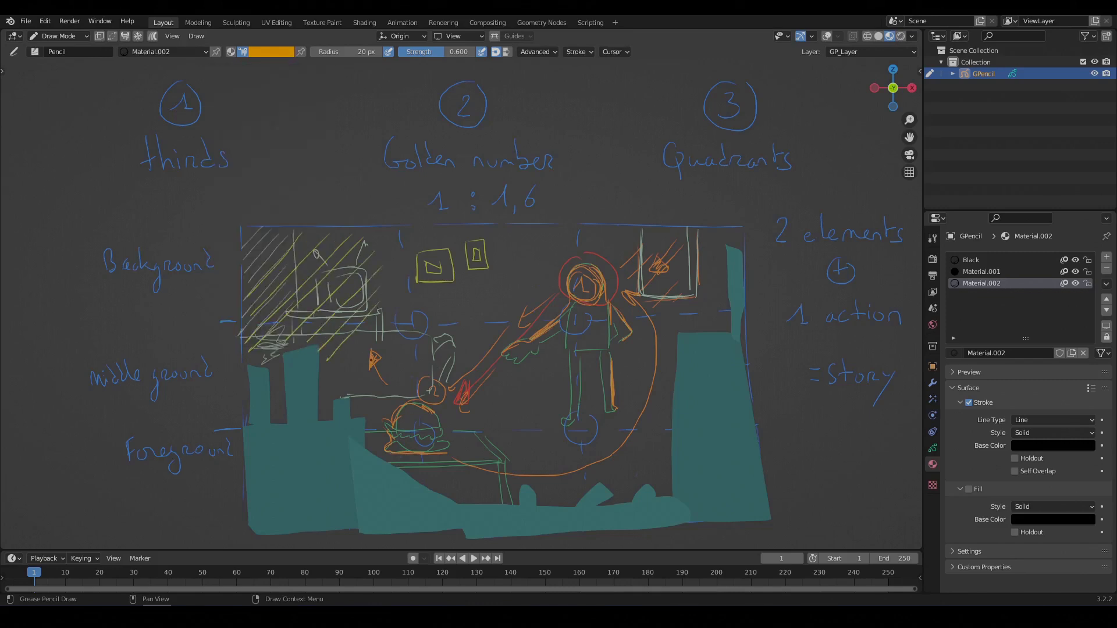
mouse_move(395, 319)
mouse_down()
mouse_move(490, 281)
mouse_move(545, 273)
mouse_move(542, 284)
mouse_up()
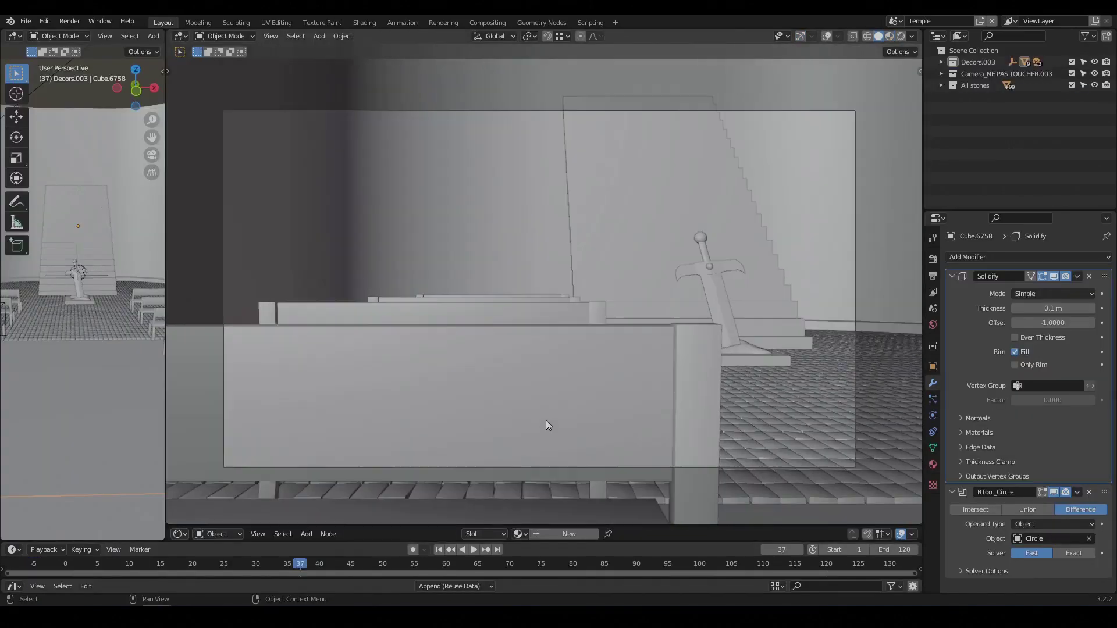
Switch to the Temple scene, play its camera animation and leave the timeline at frame 38
scroll(546, 420, up, 1)
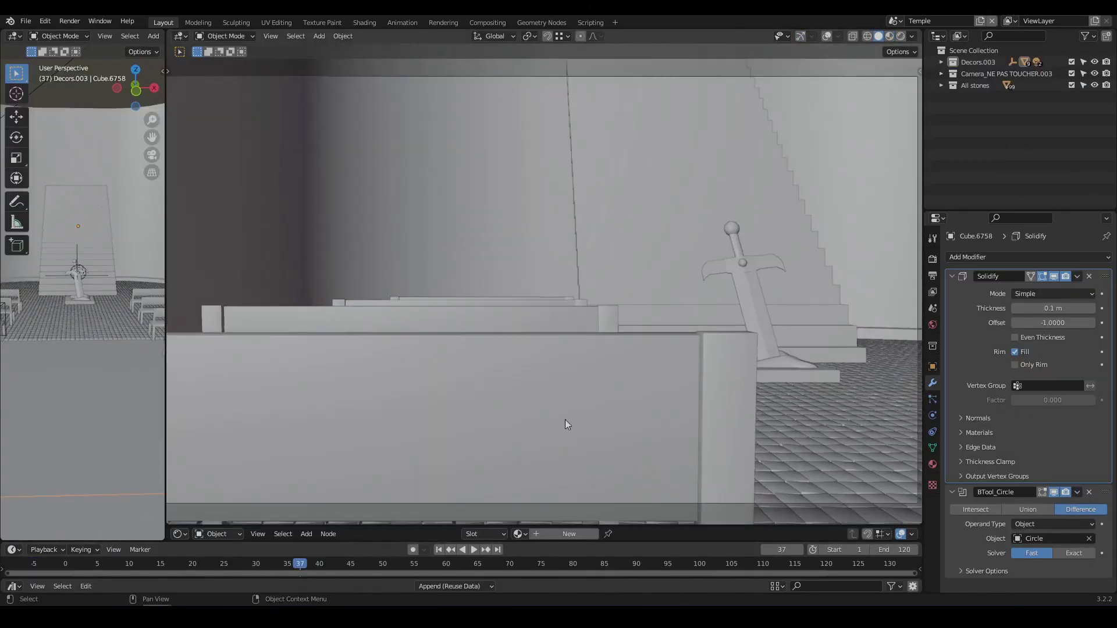
scroll(580, 406, down, 1)
shift+middle_drag(569, 415, 576, 411)
key(space)
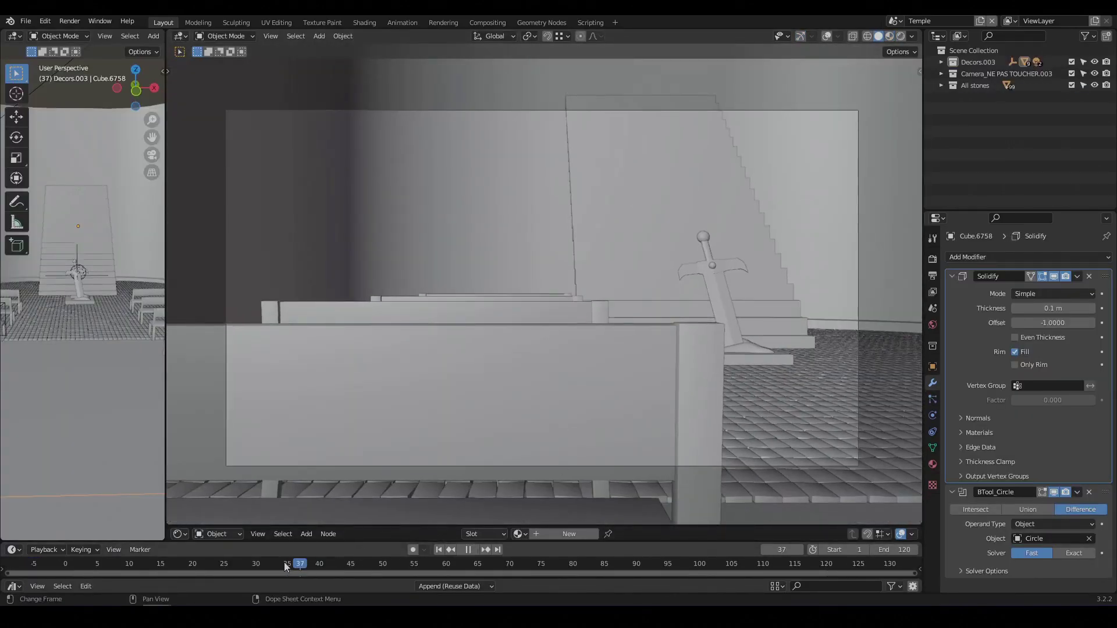
drag(314, 568, 301, 566)
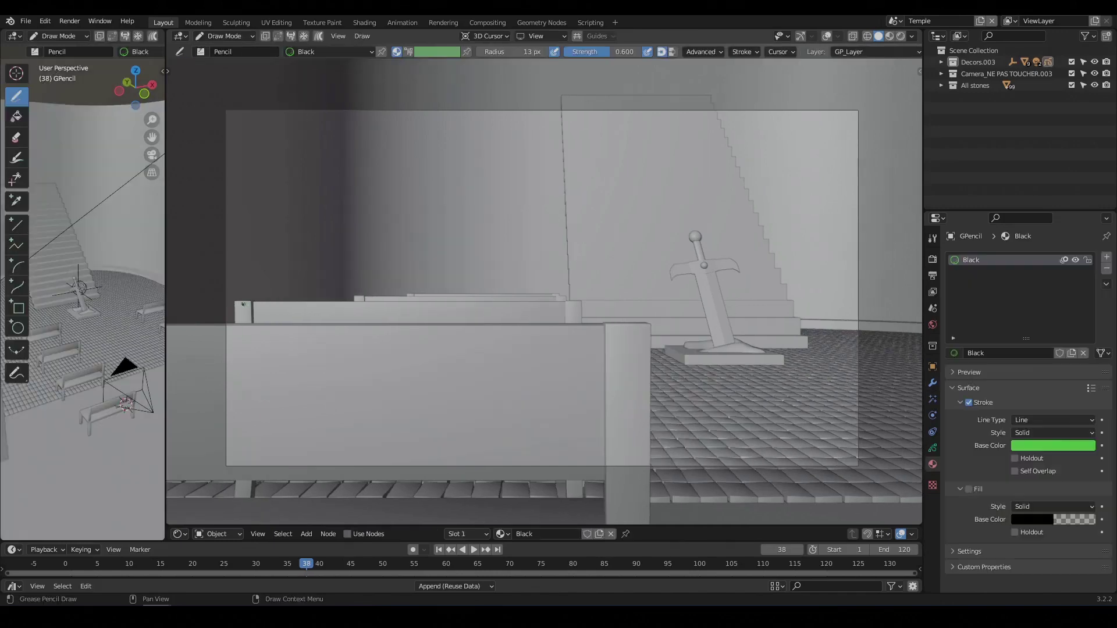
Outline the benches in green and label them FG, and outline the sword with a 5 px stroke and label it MG
mouse_move(255, 303)
mouse_down()
mouse_move(576, 301)
mouse_move(640, 323)
mouse_move(660, 413)
mouse_move(479, 477)
mouse_move(305, 480)
mouse_move(231, 324)
mouse_up()
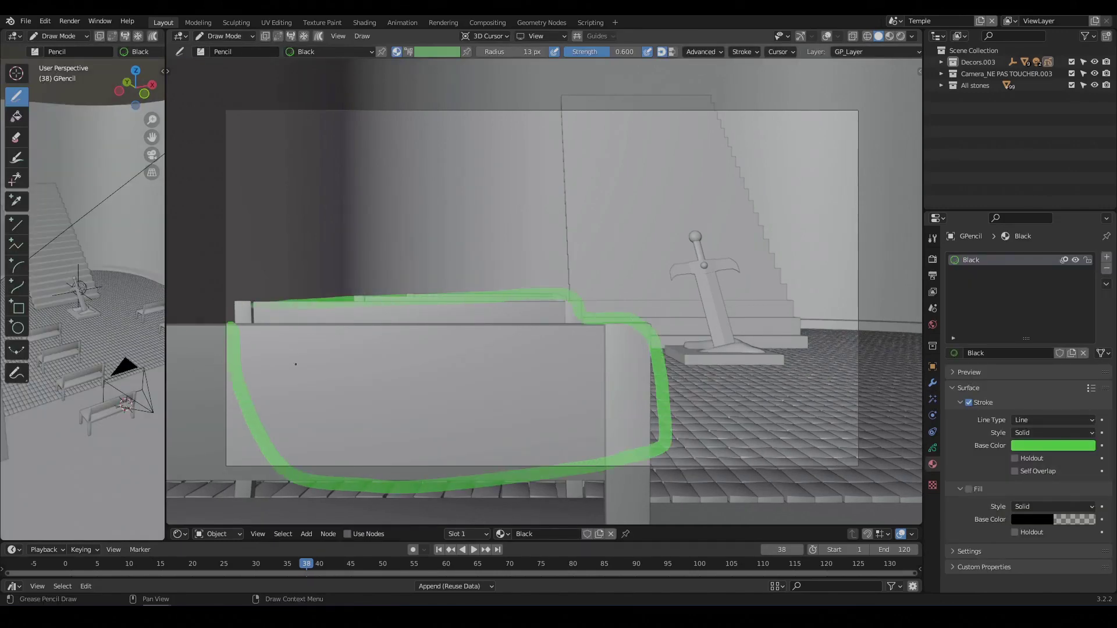
mouse_move(330, 394)
mouse_down()
mouse_move(337, 434)
mouse_move(355, 395)
mouse_move(352, 358)
mouse_up()
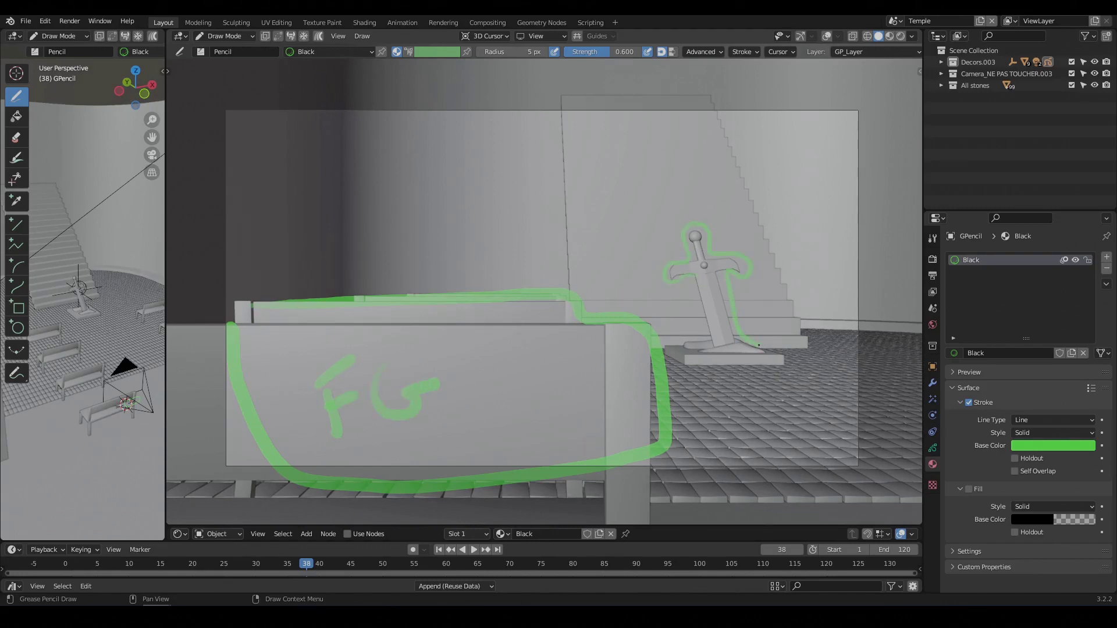
mouse_move(758, 345)
mouse_down()
mouse_move(775, 368)
mouse_move(687, 365)
mouse_move(672, 348)
mouse_up()
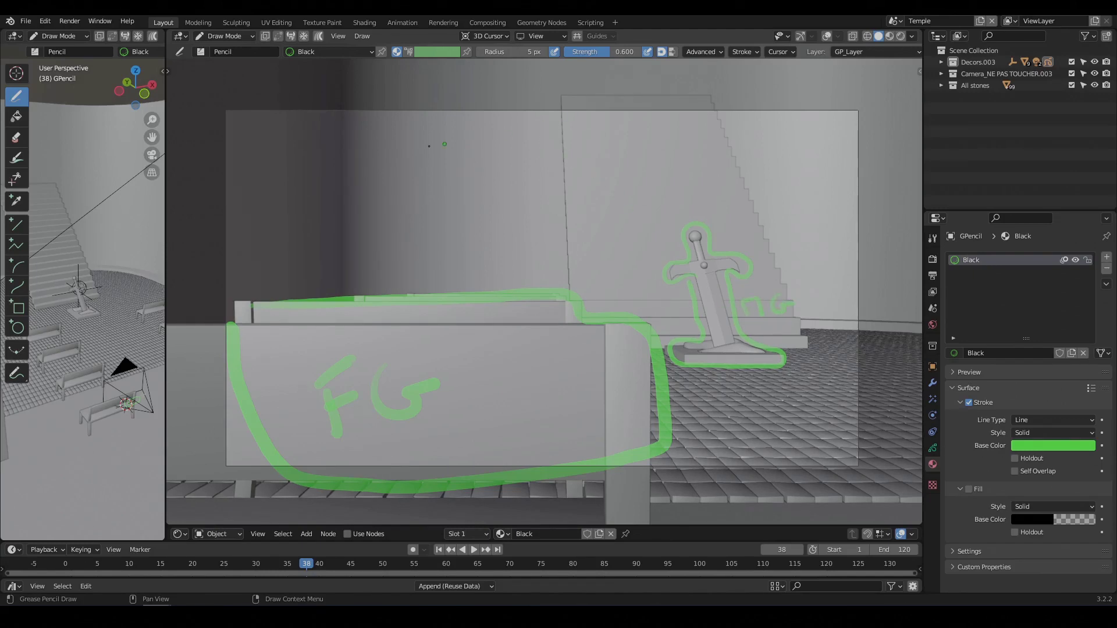
Hatch the back wall with green diagonal strokes and trace the staircase's upper left edge as the background plane
drag(356, 118, 284, 190)
drag(426, 112, 313, 211)
drag(492, 119, 359, 235)
drag(533, 146, 442, 232)
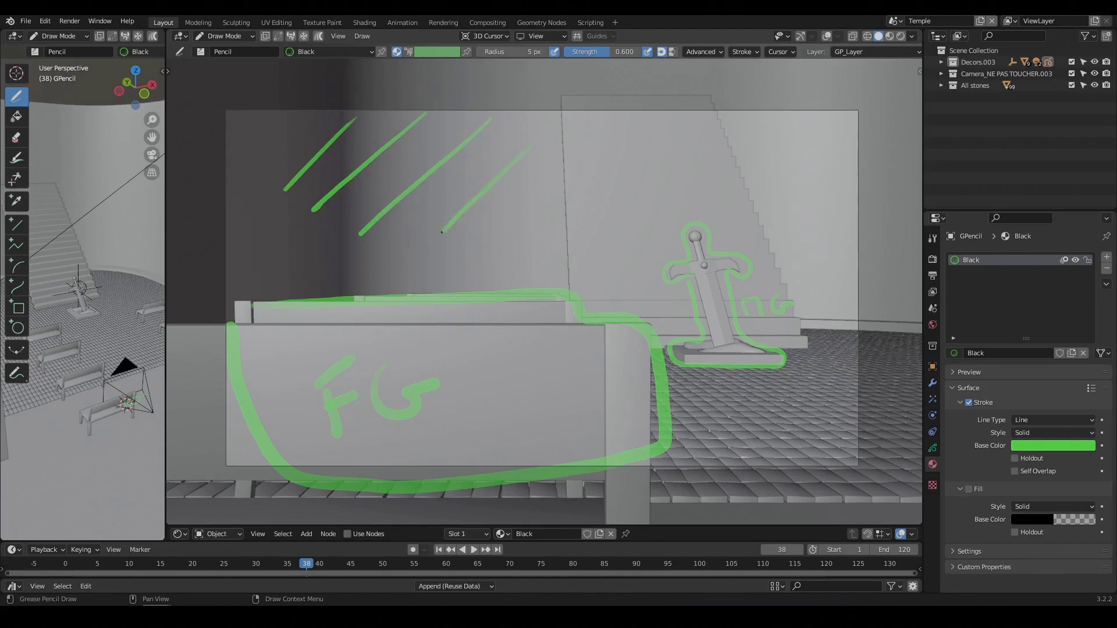
drag(562, 123, 566, 230)
Replace the upper part of the bench outline with arrows along the bench tops and add arrows down the staircase edges towards the sword
mouse_move(526, 292)
ctrl+mouse_down()
mouse_move(506, 294)
mouse_move(575, 300)
mouse_move(637, 323)
mouse_move(660, 395)
mouse_move(478, 297)
mouse_move(433, 301)
mouse_move(580, 324)
mouse_move(652, 318)
ctrl+mouse_up()
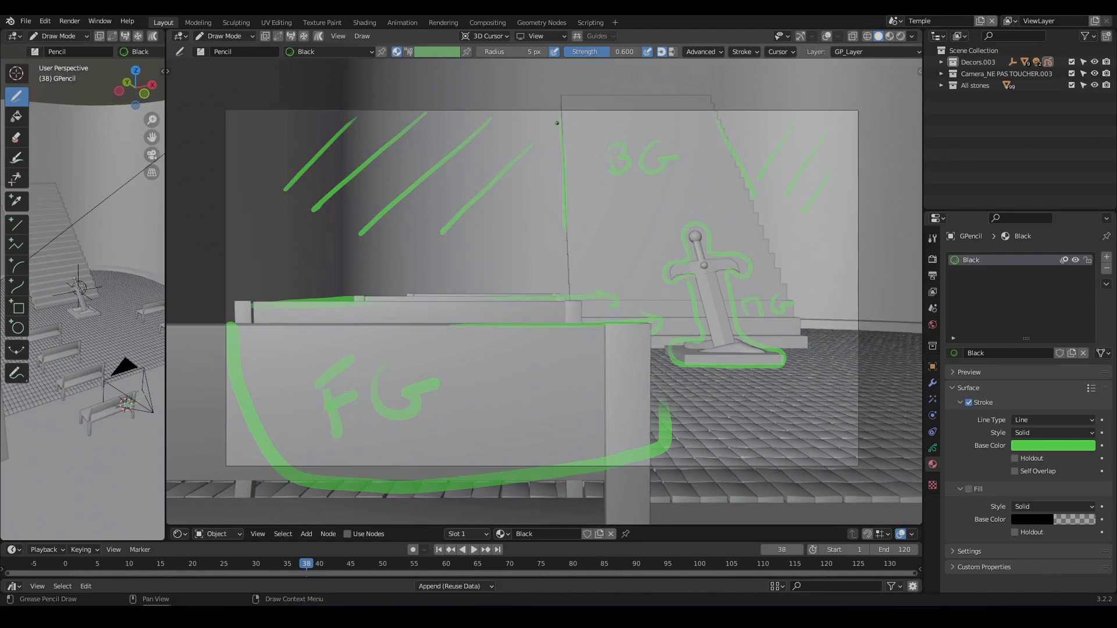
drag(564, 214, 568, 252)
mouse_move(725, 137)
mouse_down()
mouse_move(757, 216)
mouse_move(763, 203)
mouse_up()
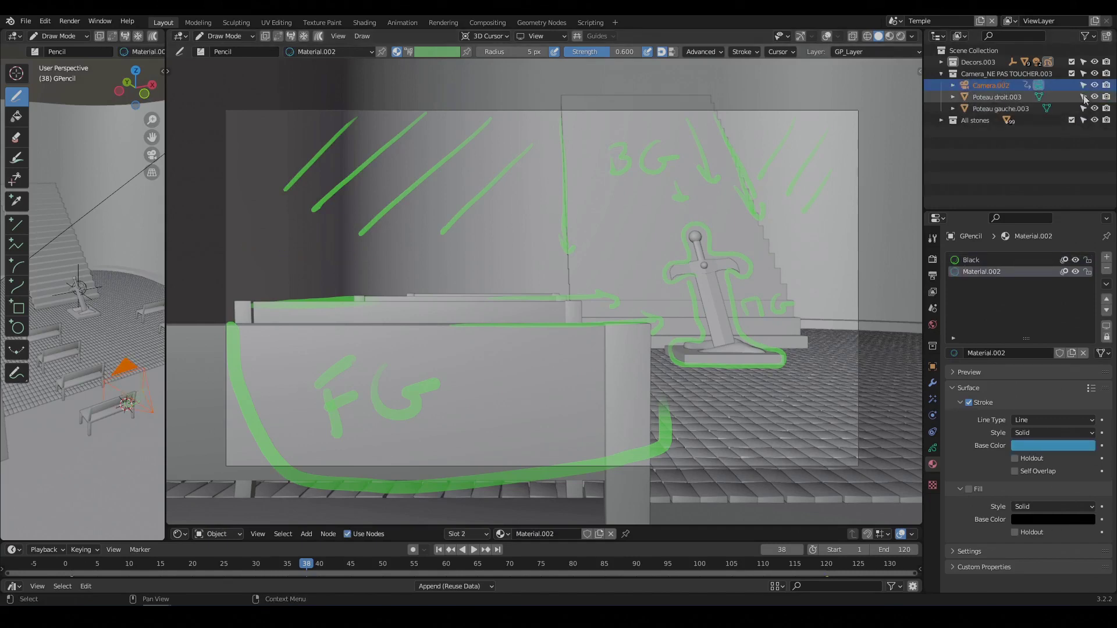
Leave Draw Mode for Object Mode and select Camera.002 to show its camera settings
click(998, 85)
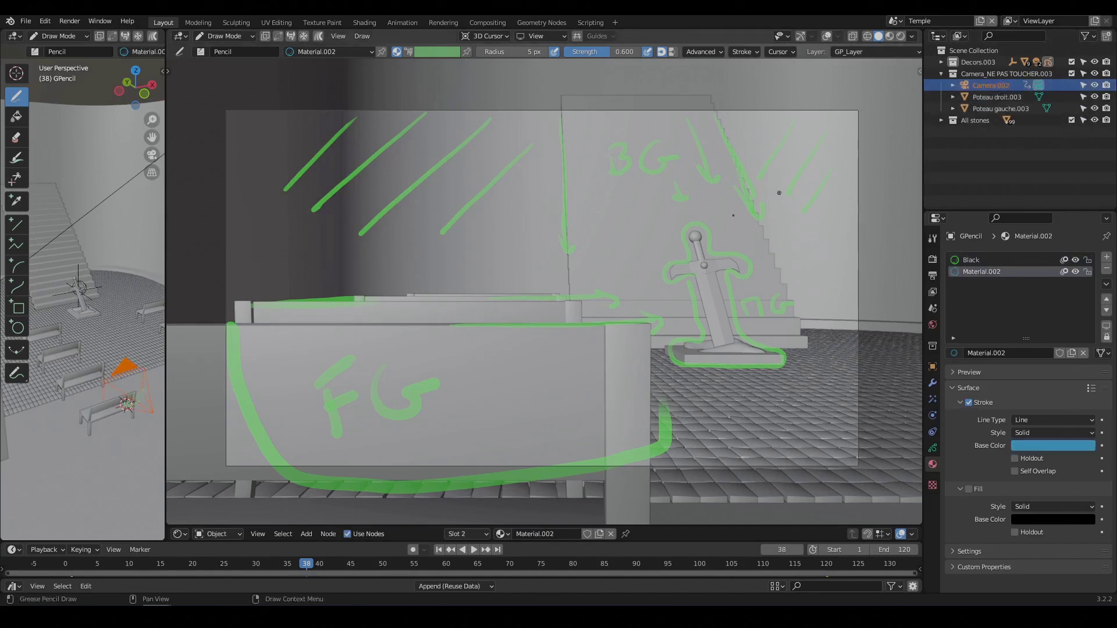
key(ctrl+Tab)
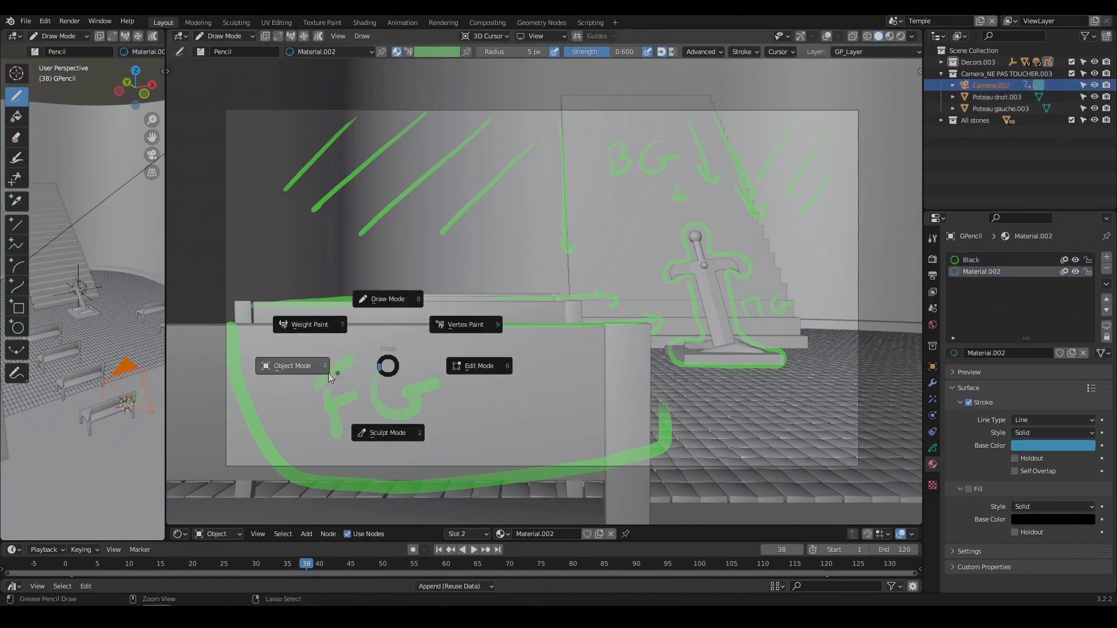
click(328, 372)
click(989, 86)
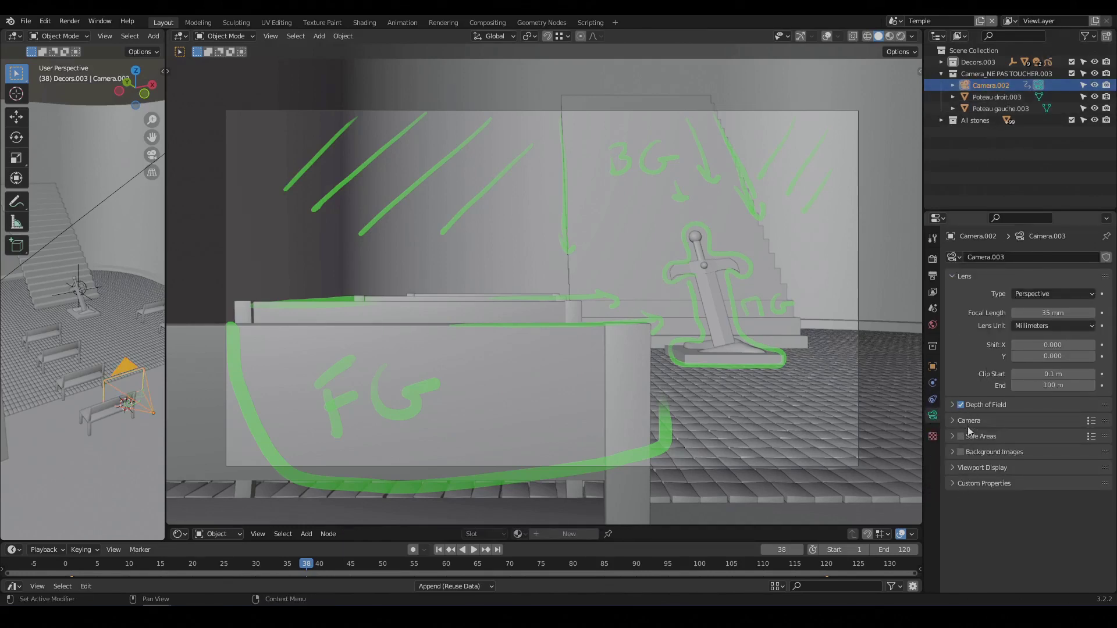
Enable the Thirds composition guide in the camera's viewport display settings and show the viewport overlays
click(975, 467)
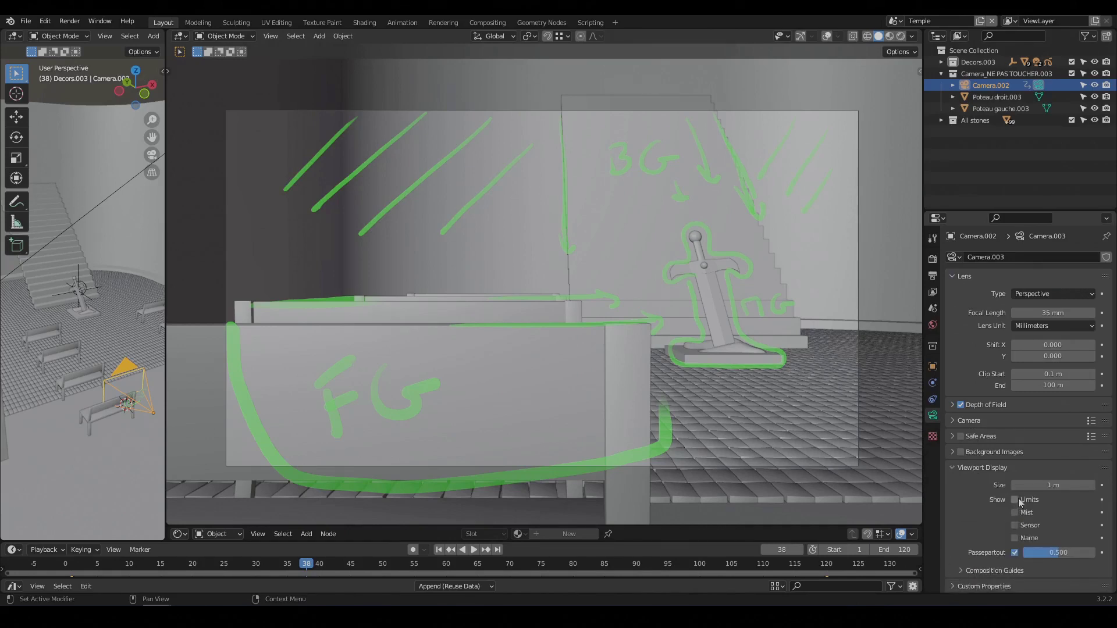
scroll(989, 510, down, 1)
click(1001, 570)
scroll(1015, 512, down, 5)
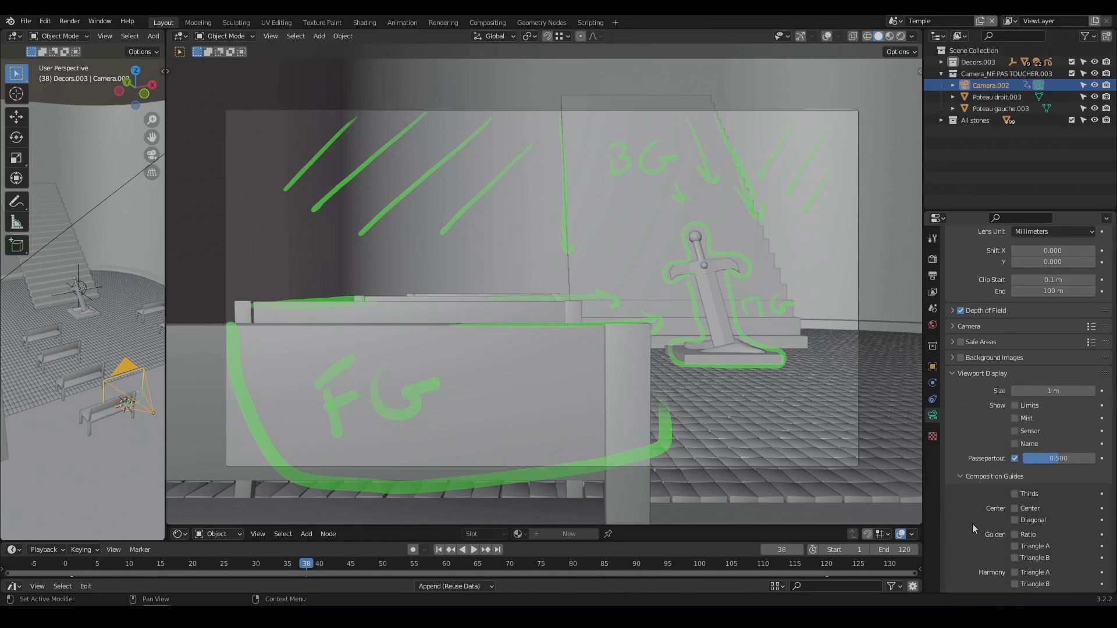
click(1015, 476)
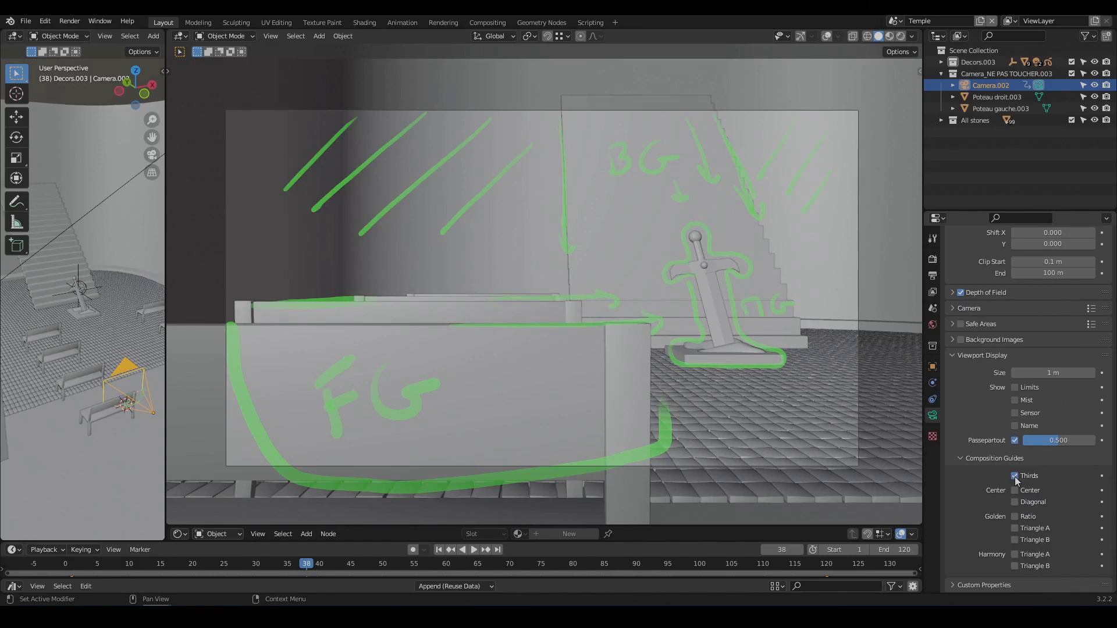
key(shift+alt+z)
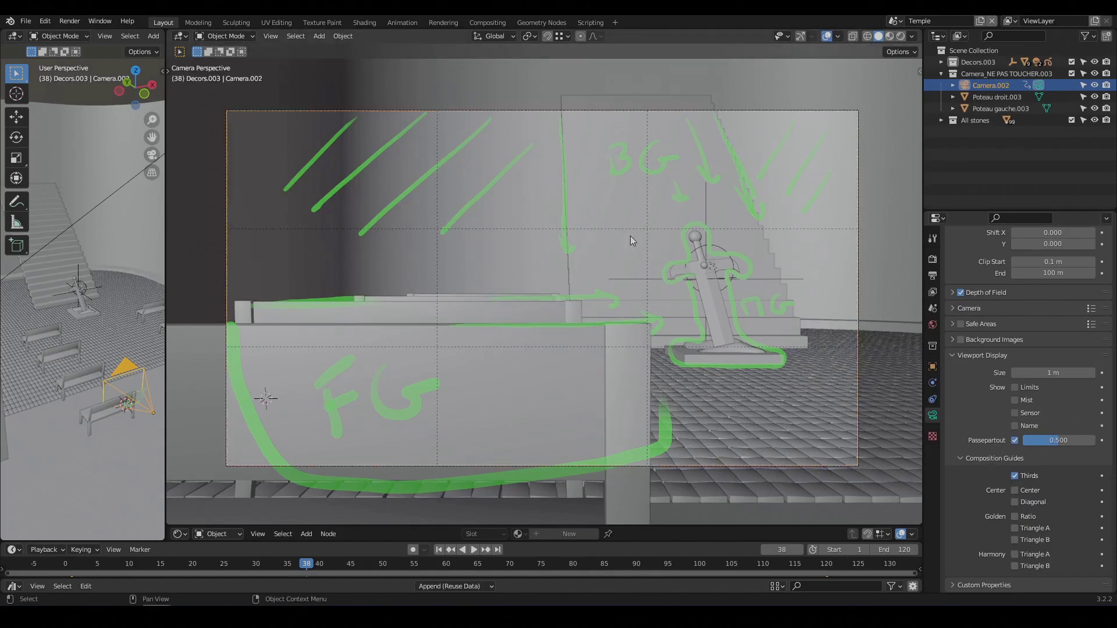
Try the golden Ratio and golden Triangle A composition guides in place of Thirds
click(1015, 476)
click(1015, 517)
click(1015, 517)
click(1014, 529)
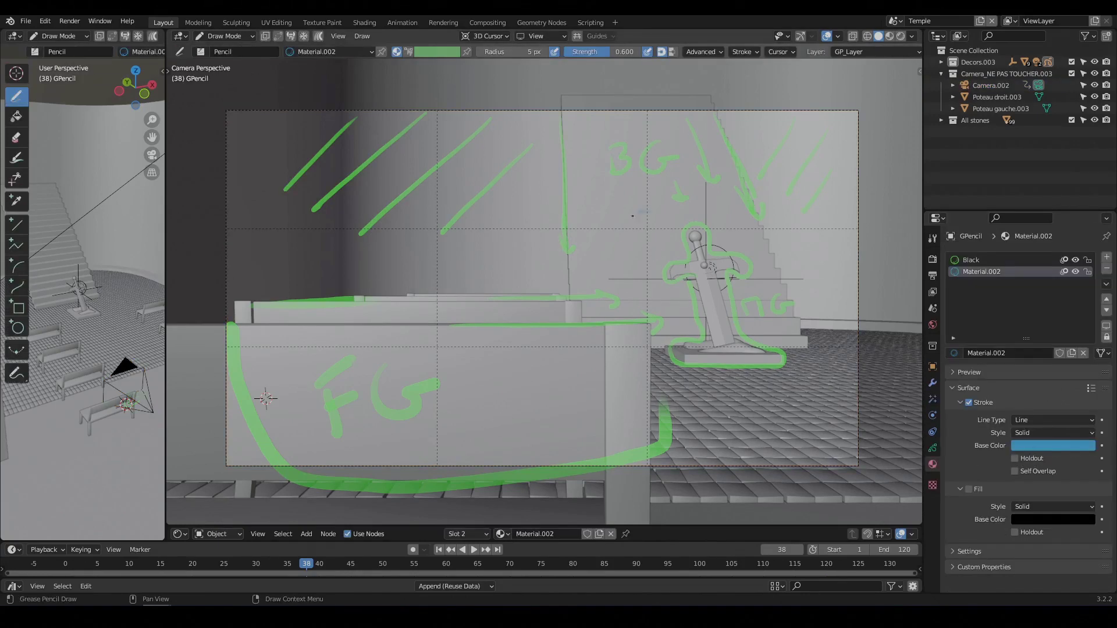
With the blue Material.002, circle the four intersections of the thirds grid and mark the sword
drag(647, 214, 652, 214)
drag(440, 215, 456, 235)
mouse_move(439, 330)
mouse_down()
mouse_move(423, 357)
mouse_move(452, 336)
mouse_up()
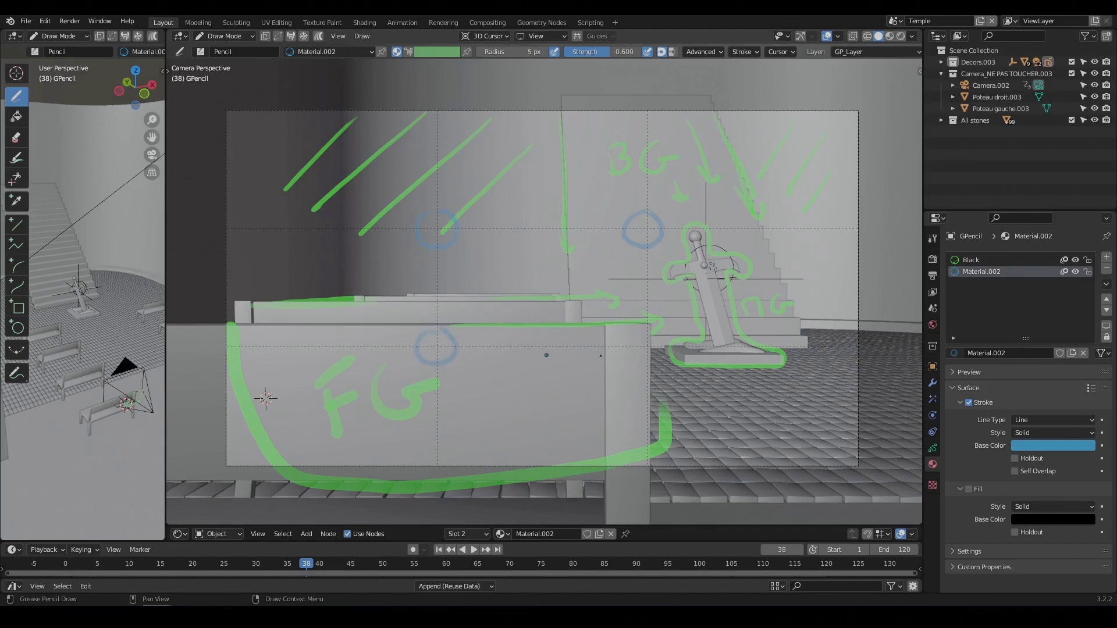
drag(658, 335, 660, 332)
mouse_move(710, 253)
mouse_down()
mouse_move(715, 230)
mouse_move(685, 243)
mouse_move(694, 309)
mouse_up()
mouse_move(720, 367)
mouse_down()
mouse_move(742, 281)
mouse_move(718, 227)
mouse_up()
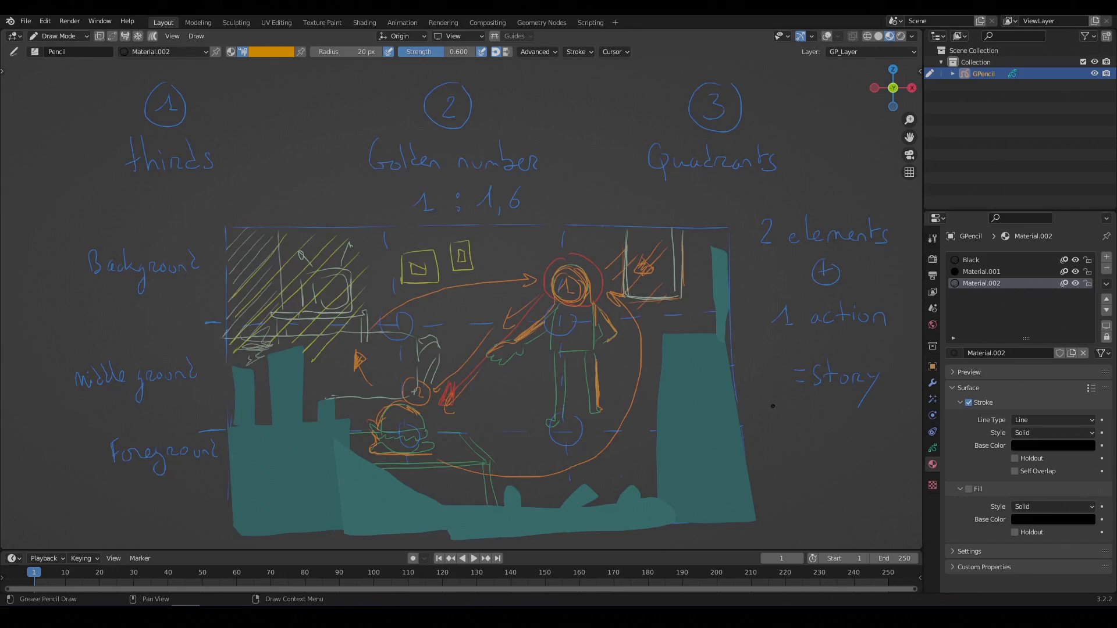
scroll(772, 406, down, 2)
scroll(798, 217, up, 2)
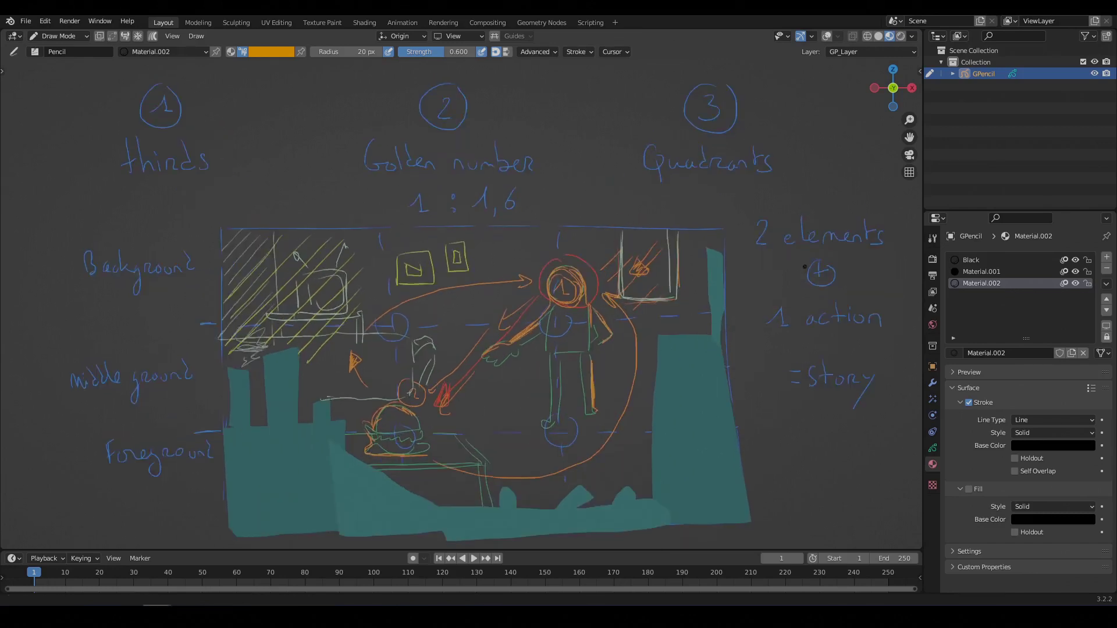